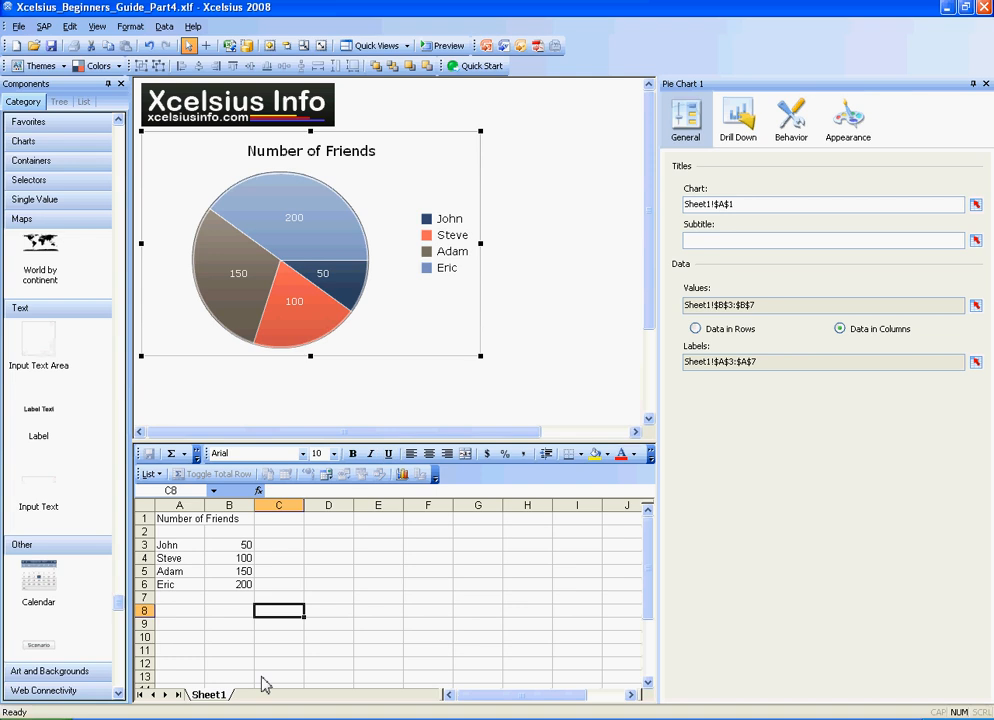
# - Preview the dashboard's Number of Friends pie chart with its spreadsheet data, and return to the design view
pyautogui.moveTo(191, 612); pyautogui.dragTo(420, 659)
pyautogui.click(422, 650)
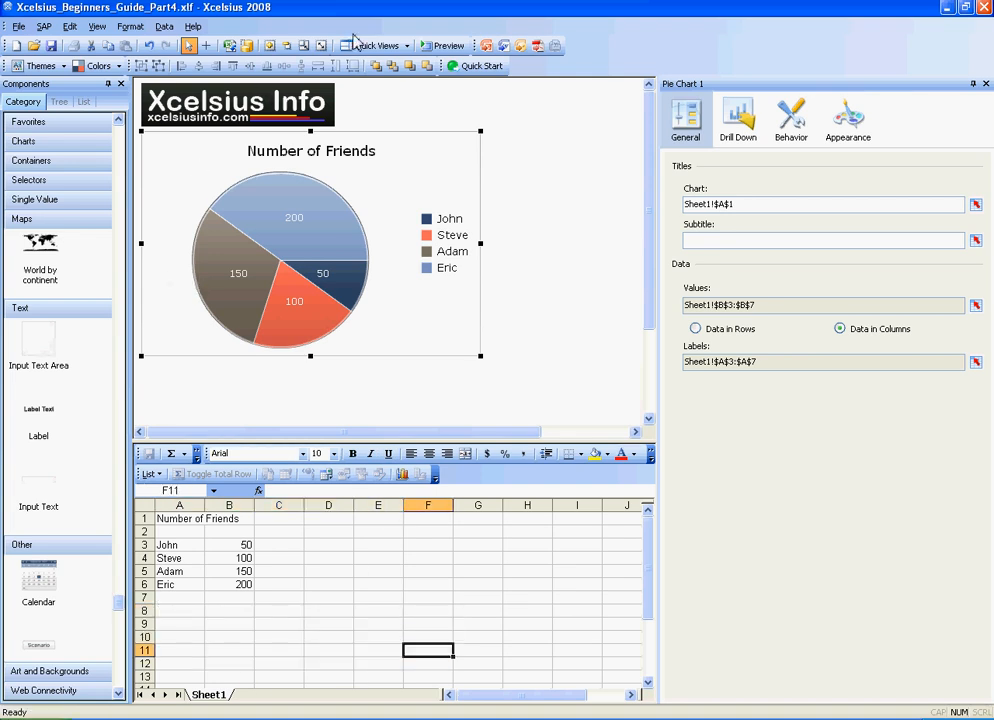
pyautogui.click(443, 45)
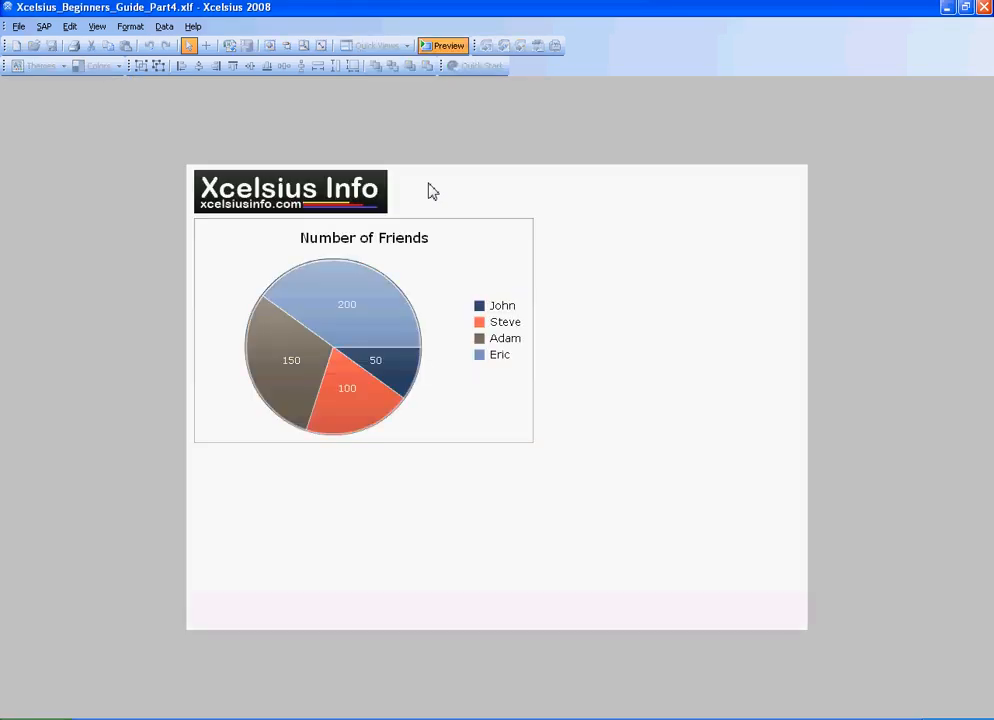
pyautogui.click(446, 50)
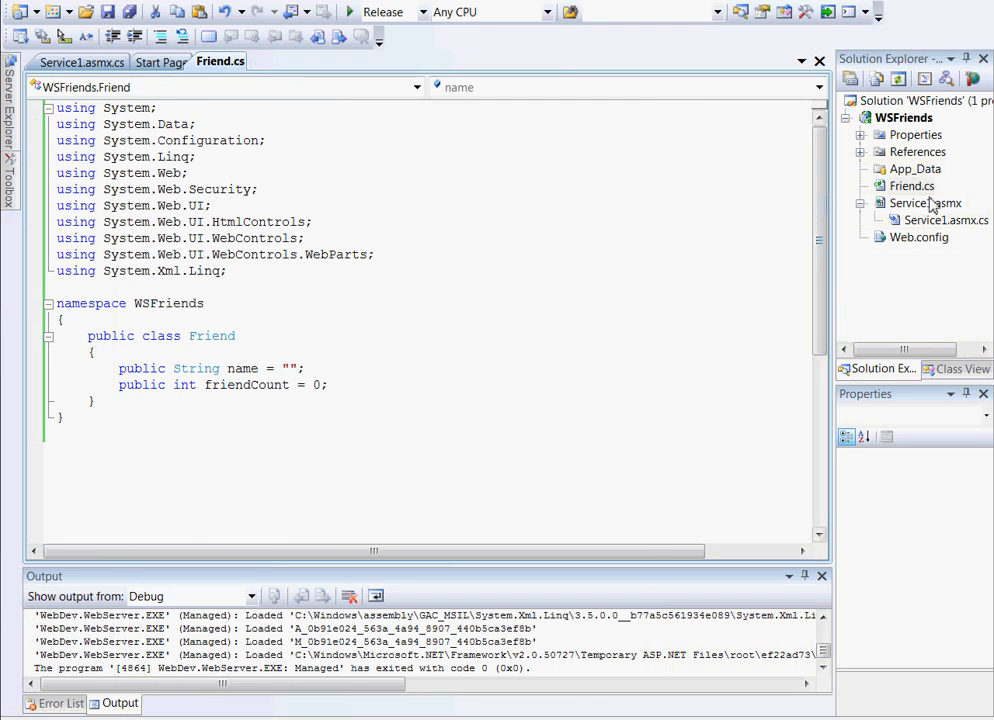
# - In Visual Studio, examine the GetFriends web method in Service1.asmx.cs, including its return type and friend data, and open Friend.cs
pyautogui.doubleClick(925, 203)
pyautogui.click(382, 320)
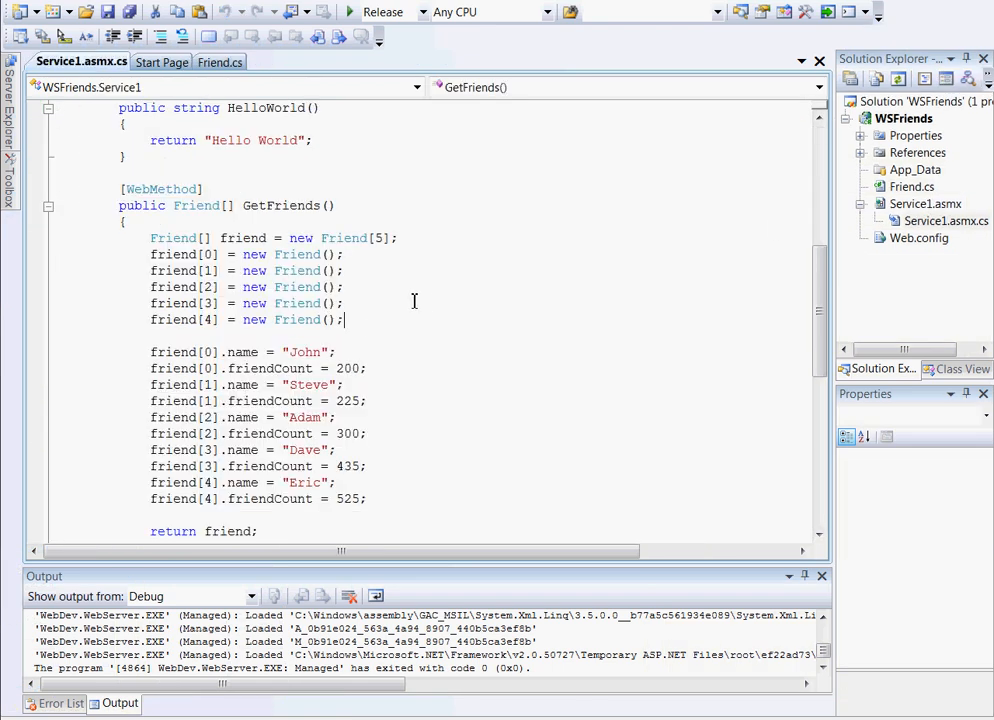
pyautogui.scroll(3, 355, 308)
pyautogui.scroll(-4, 275, 266)
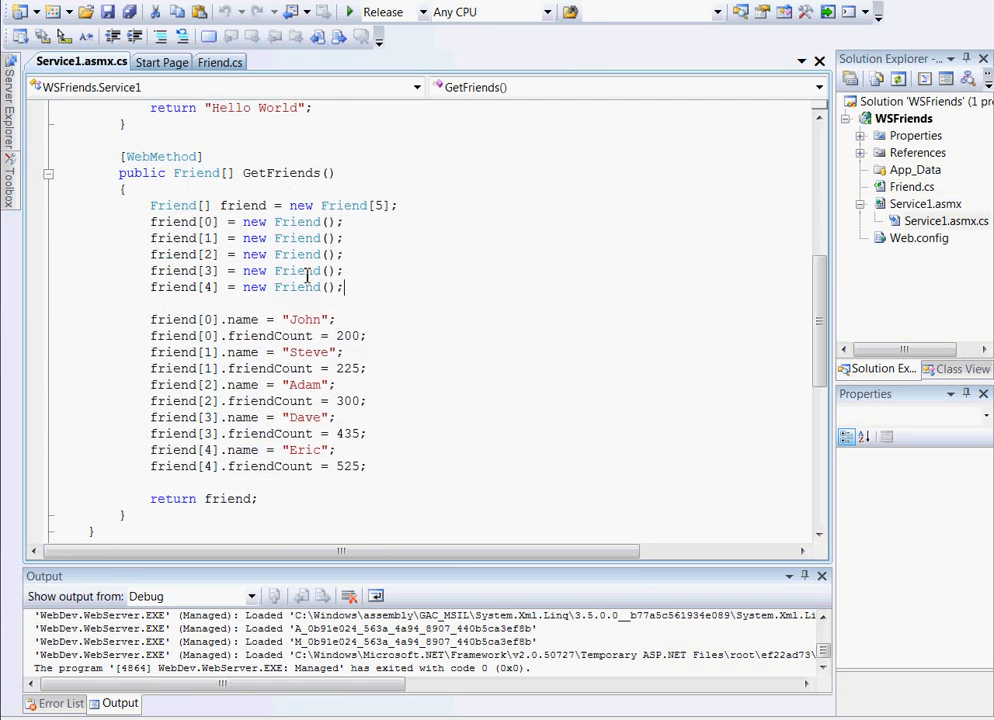
pyautogui.doubleClick(291, 177)
pyautogui.click(228, 173)
pyautogui.moveTo(233, 173); pyautogui.dragTo(174, 174)
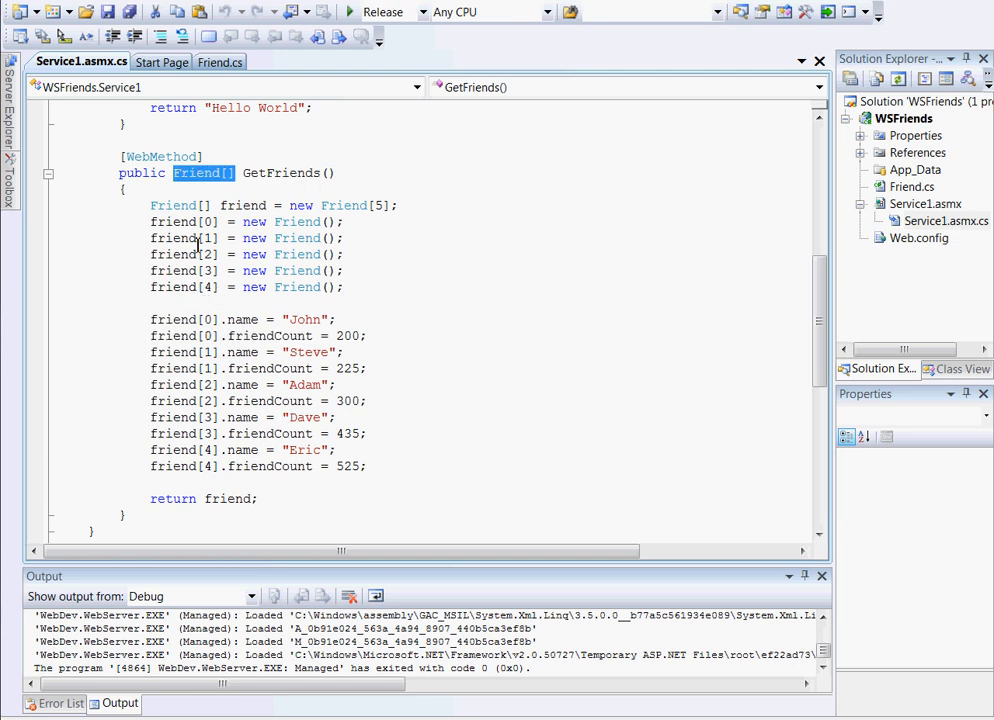
pyautogui.moveTo(151, 205); pyautogui.dragTo(347, 289)
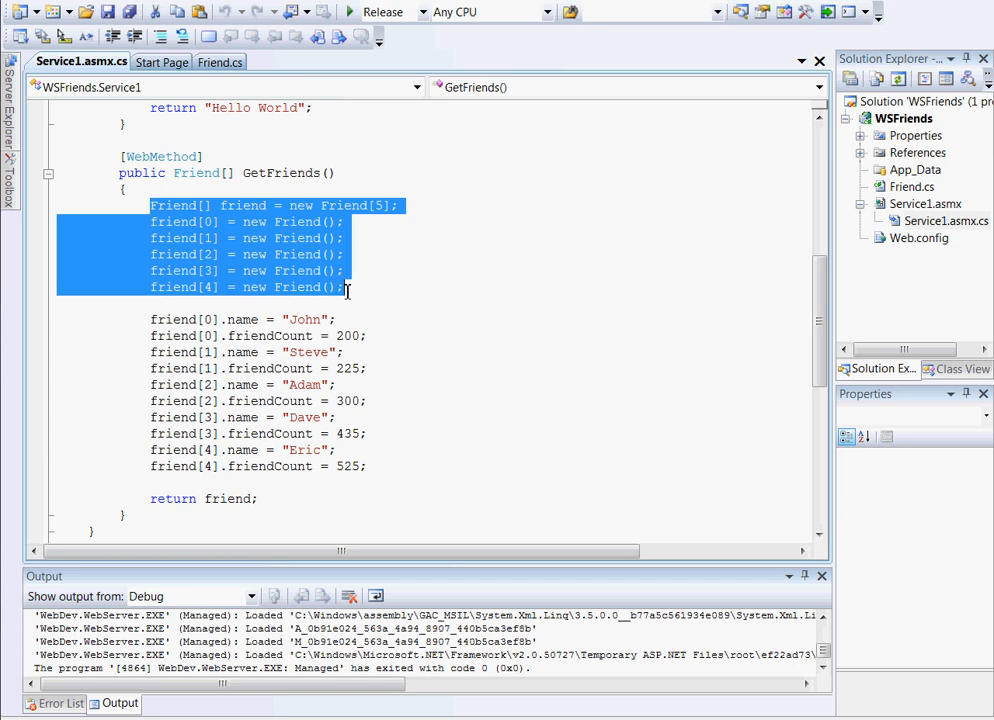
pyautogui.moveTo(151, 321); pyautogui.dragTo(377, 463)
pyautogui.click(406, 463)
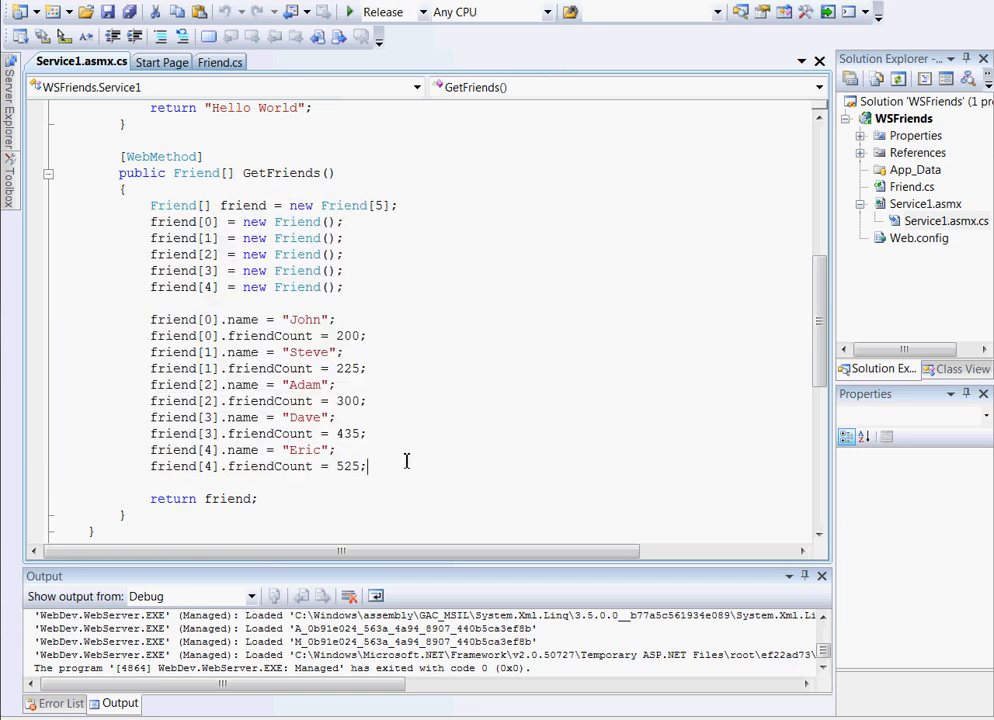
pyautogui.doubleClick(911, 186)
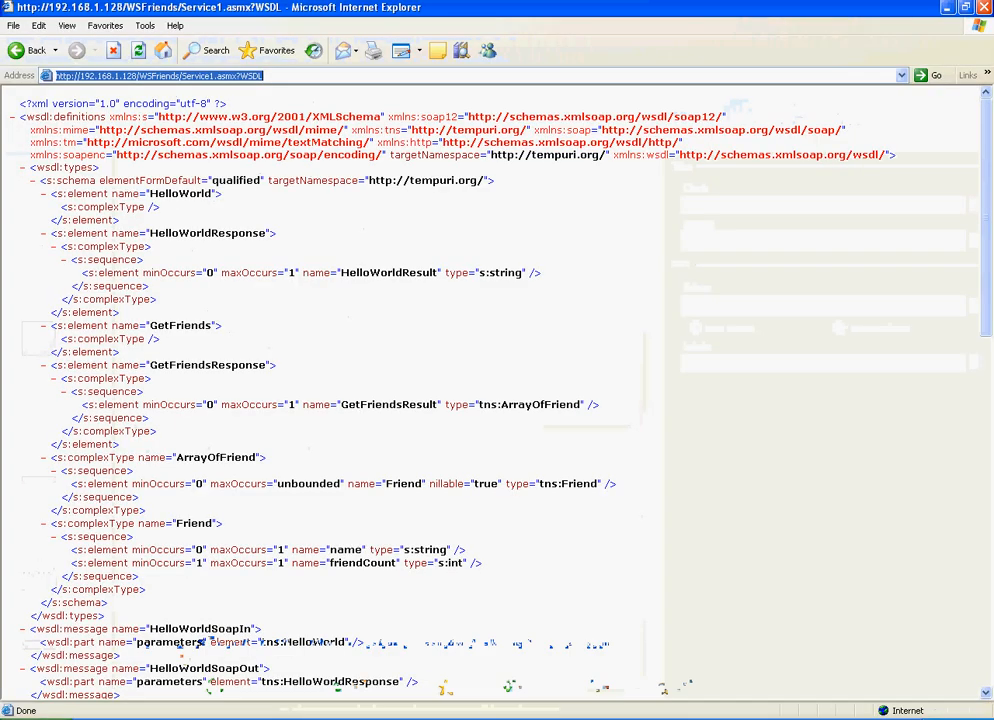
pyautogui.click(112, 76)
pyautogui.moveTo(270, 78); pyautogui.dragTo(36, 70)
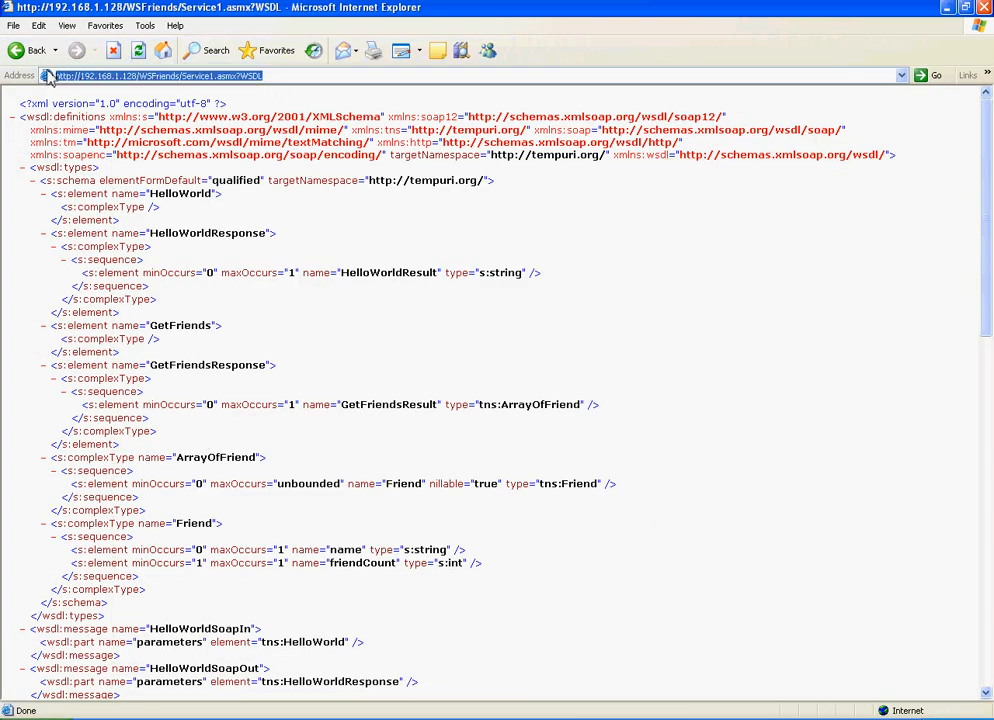
pyautogui.rightClick(189, 79)
pyautogui.click(217, 118)
pyautogui.moveTo(987, 184); pyautogui.dragTo(983, 151)
pyautogui.rightClick(243, 76)
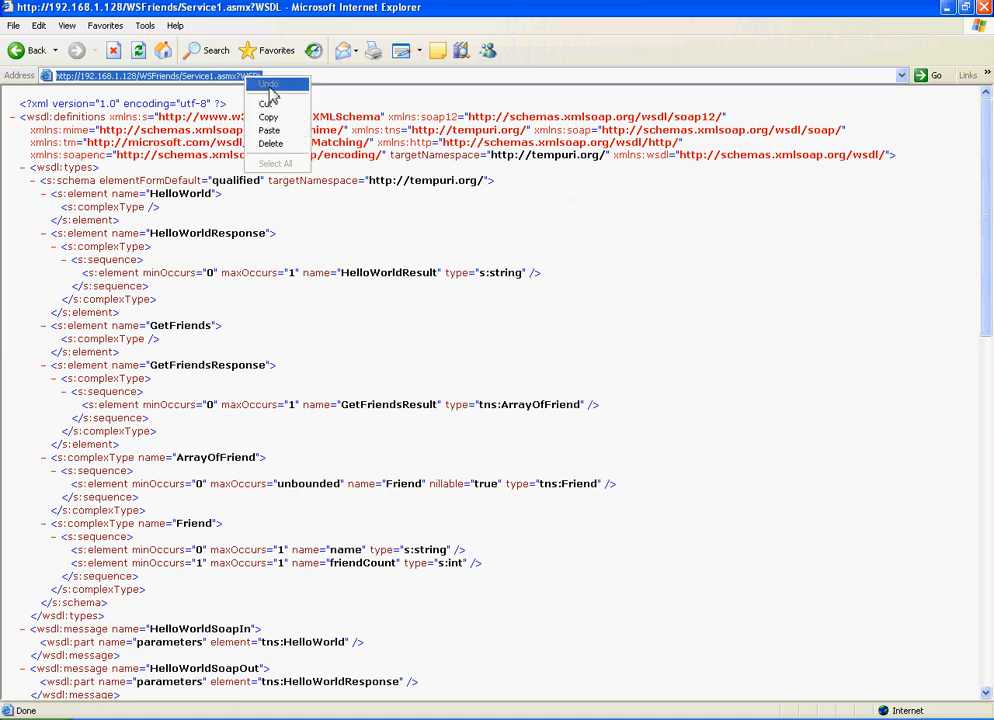
pyautogui.click(275, 120)
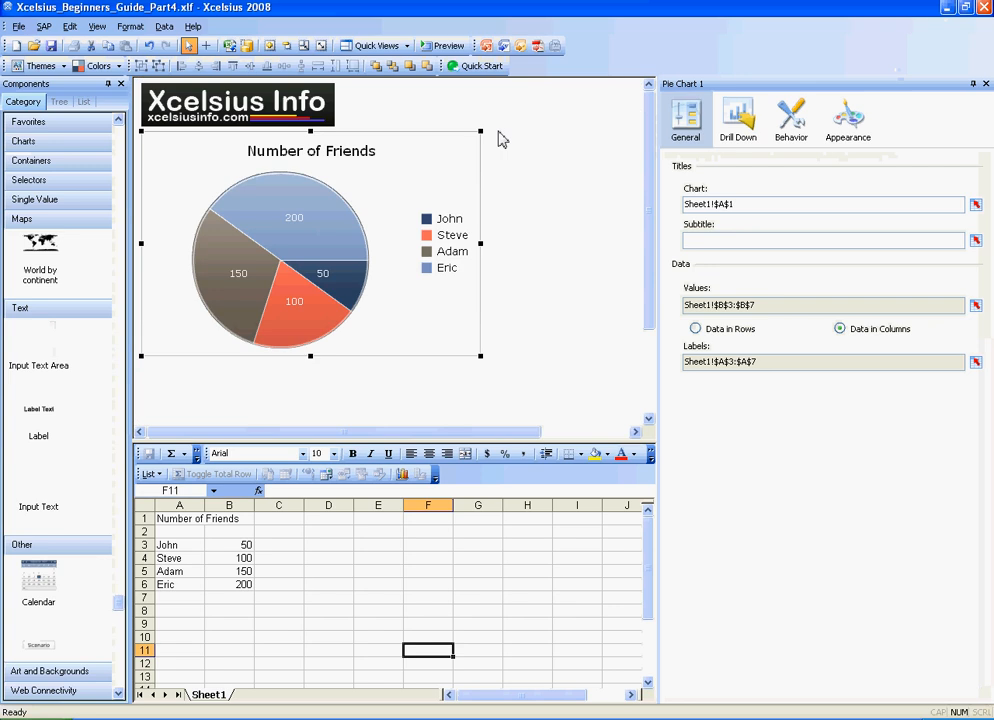
pyautogui.click(245, 45)
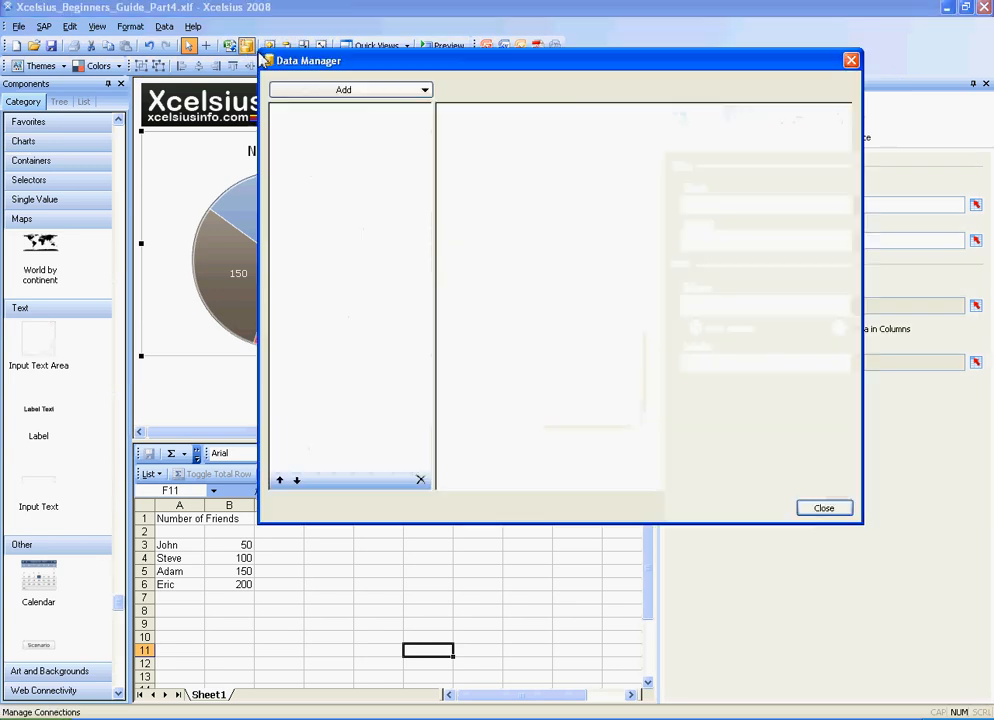
pyautogui.click(317, 92)
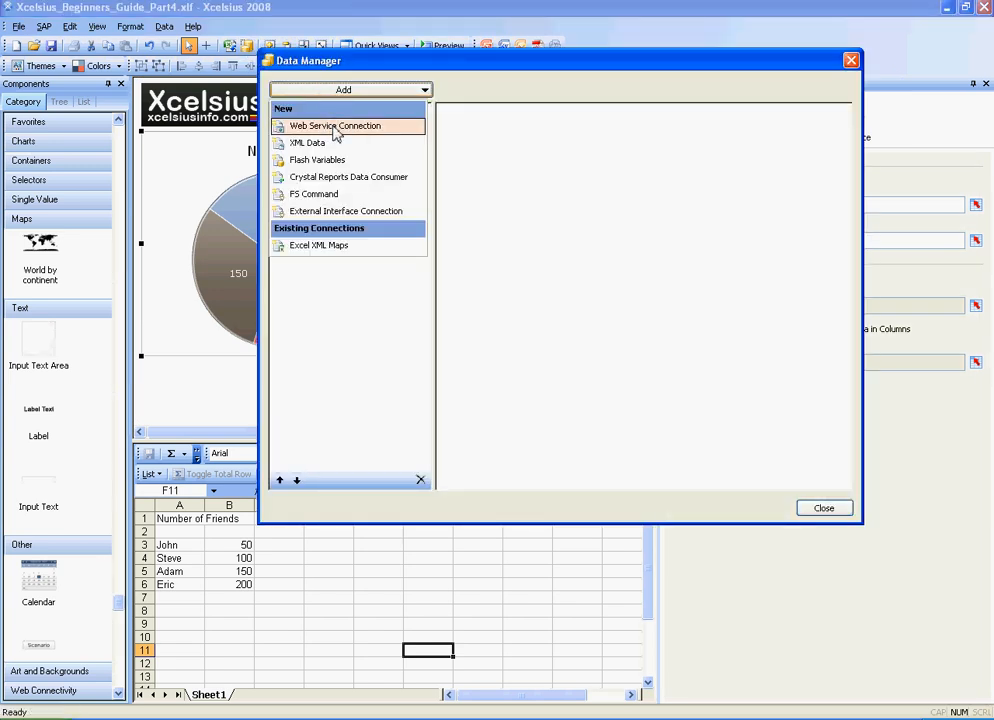
pyautogui.click(335, 130)
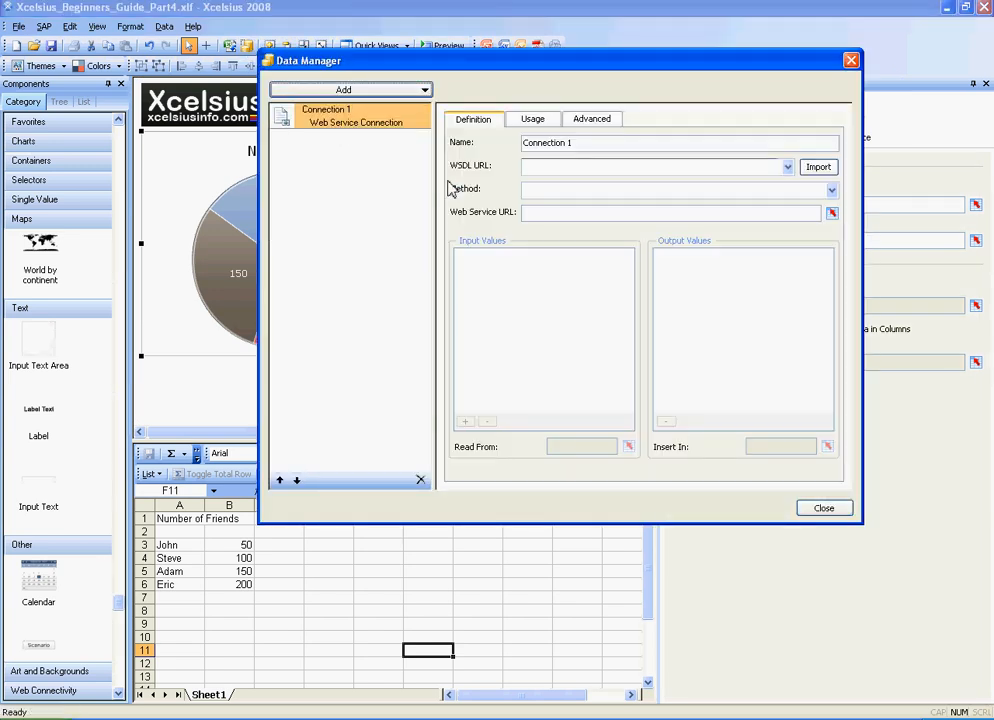
pyautogui.click(537, 168)
pyautogui.hotkey('ctrl', 'v')
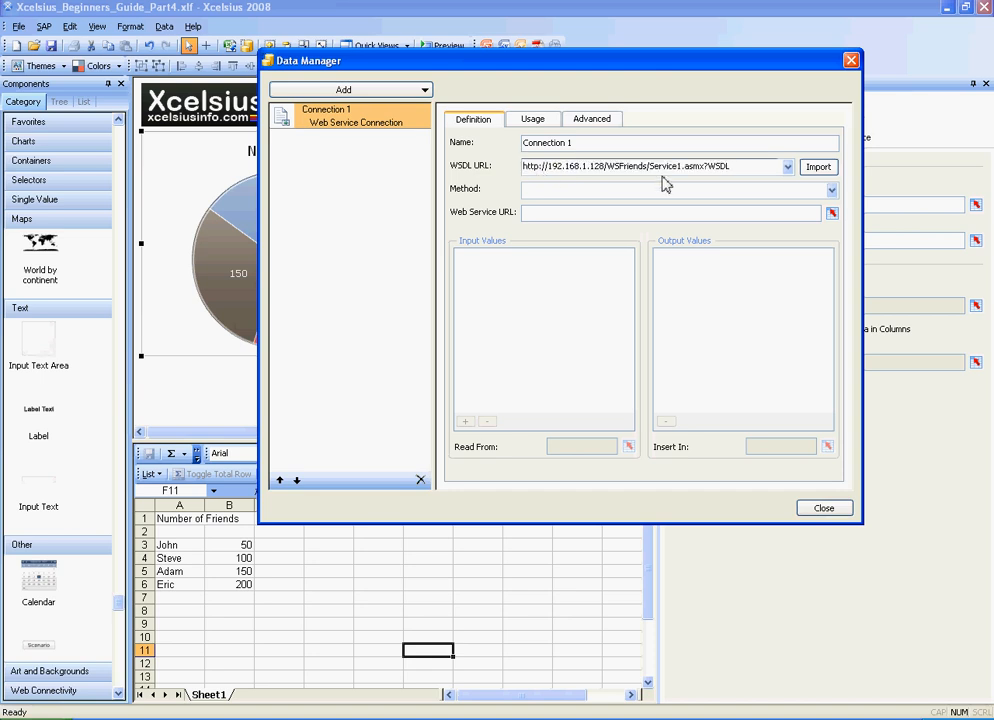
pyautogui.click(820, 170)
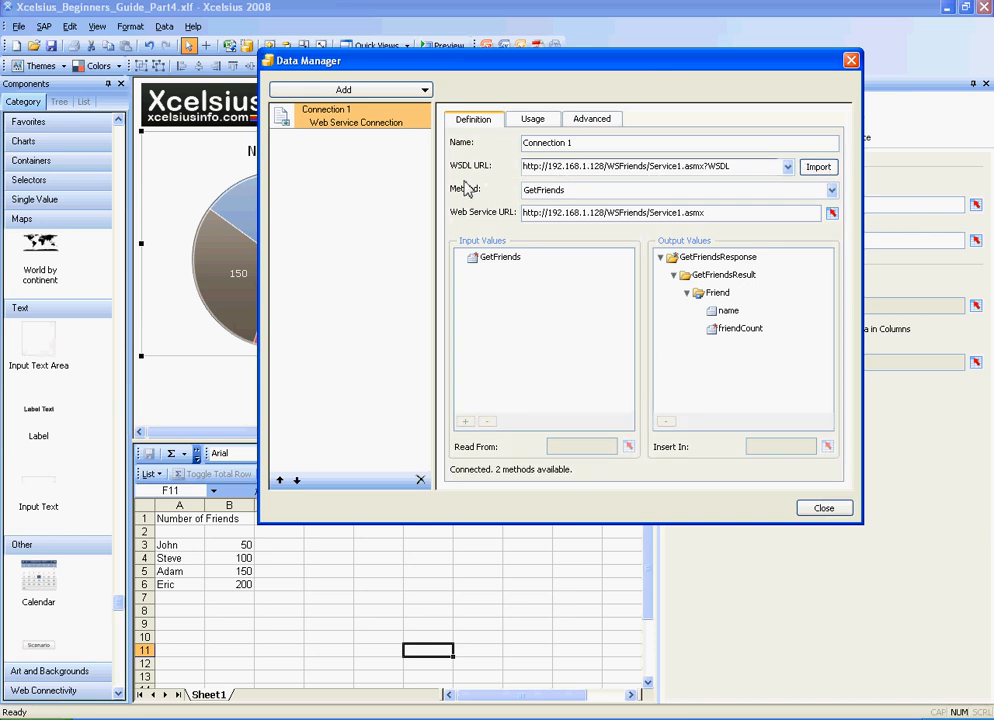
# - Review the connection's available methods and locate GetFriends and HelloWorld in Service1.asmx.cs in Visual Studio
pyautogui.click(831, 191)
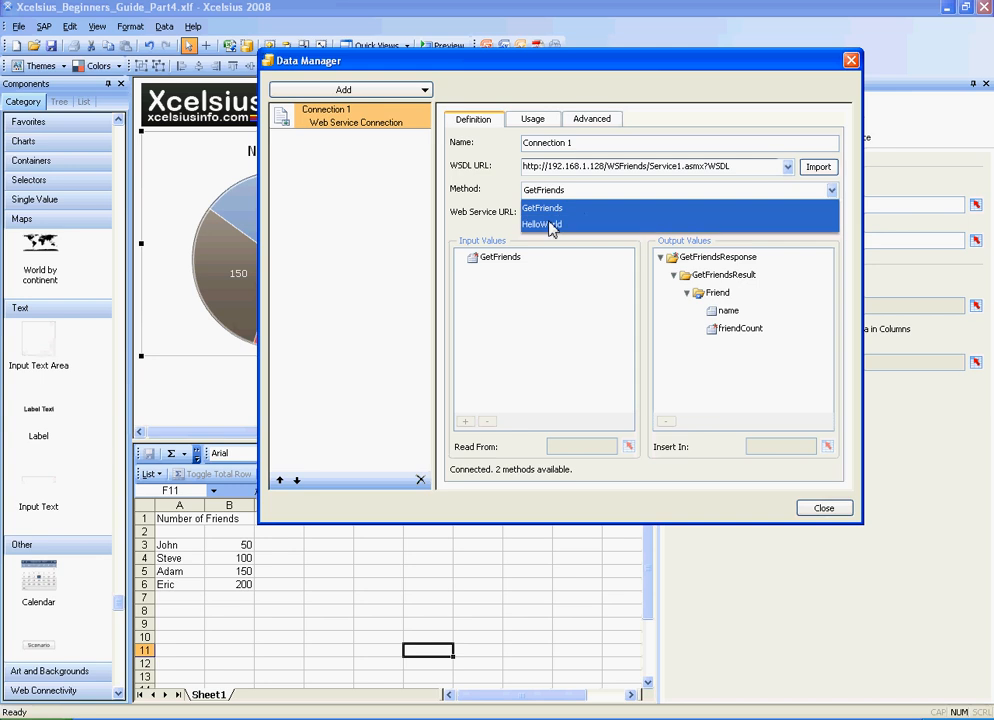
pyautogui.click(493, 209)
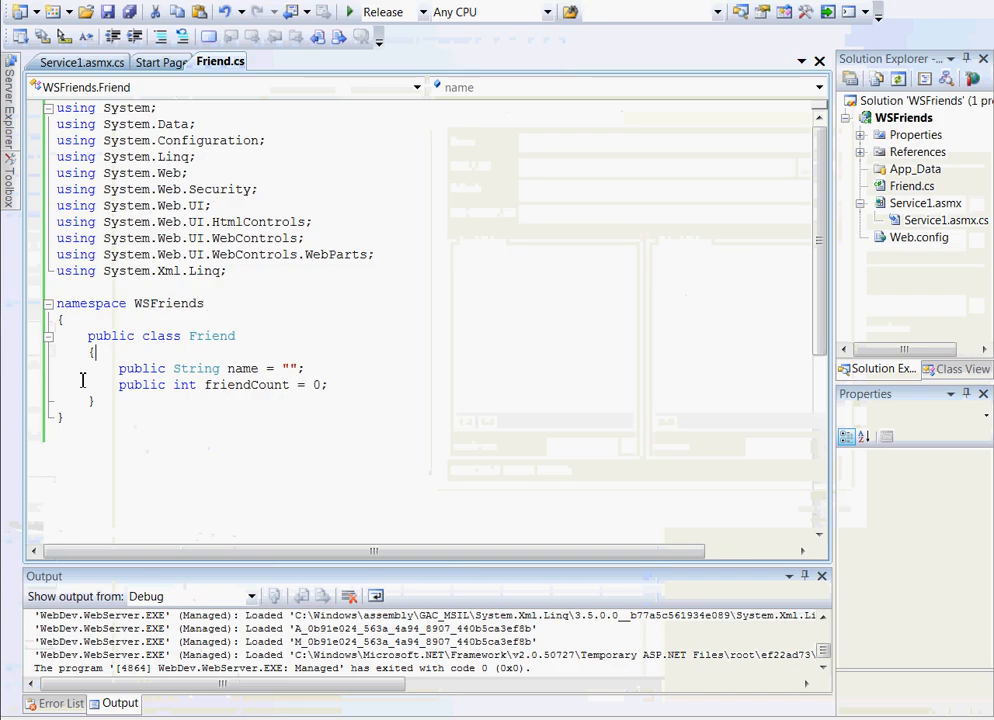
pyautogui.click(901, 206)
pyautogui.doubleClick(905, 220)
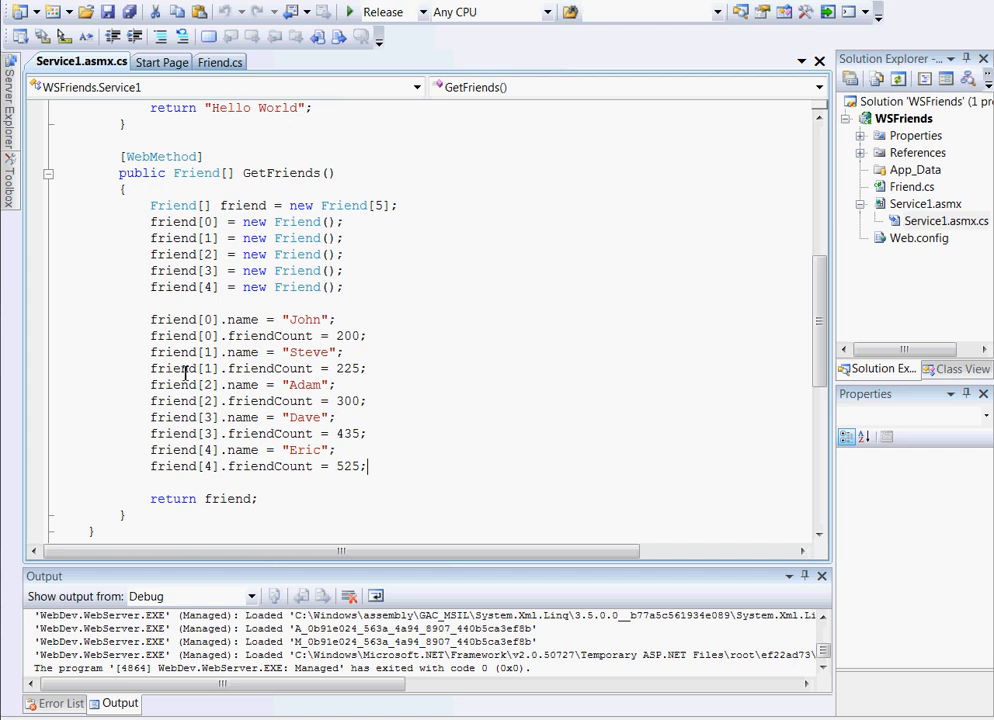
pyautogui.doubleClick(277, 171)
pyautogui.scroll(4, 316, 253)
pyautogui.scroll(1, 316, 253)
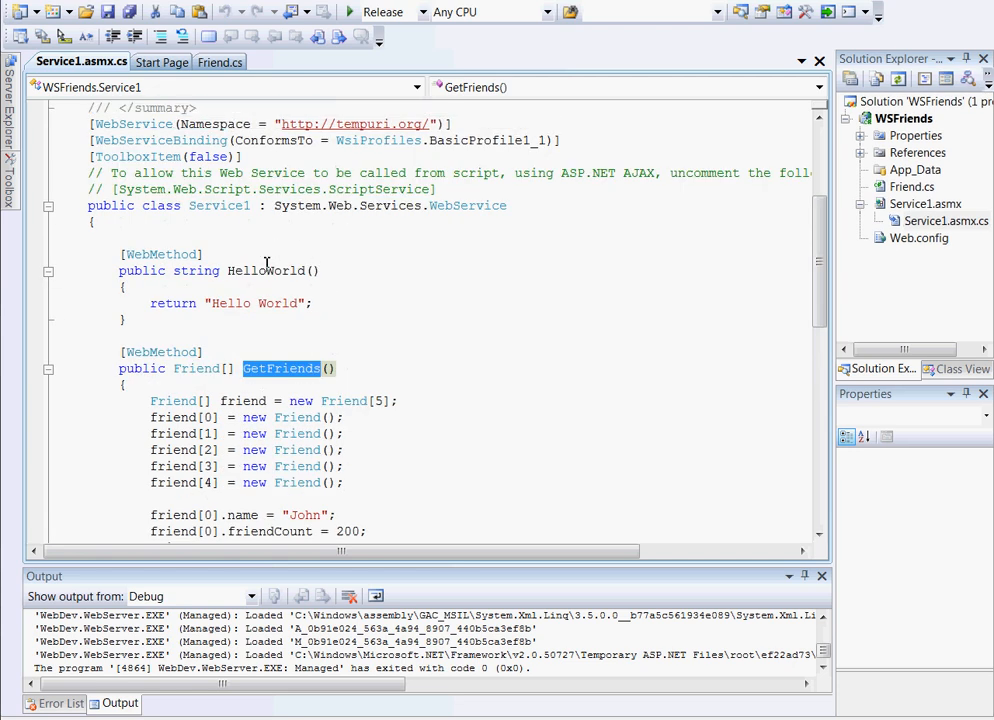
pyautogui.doubleClick(265, 271)
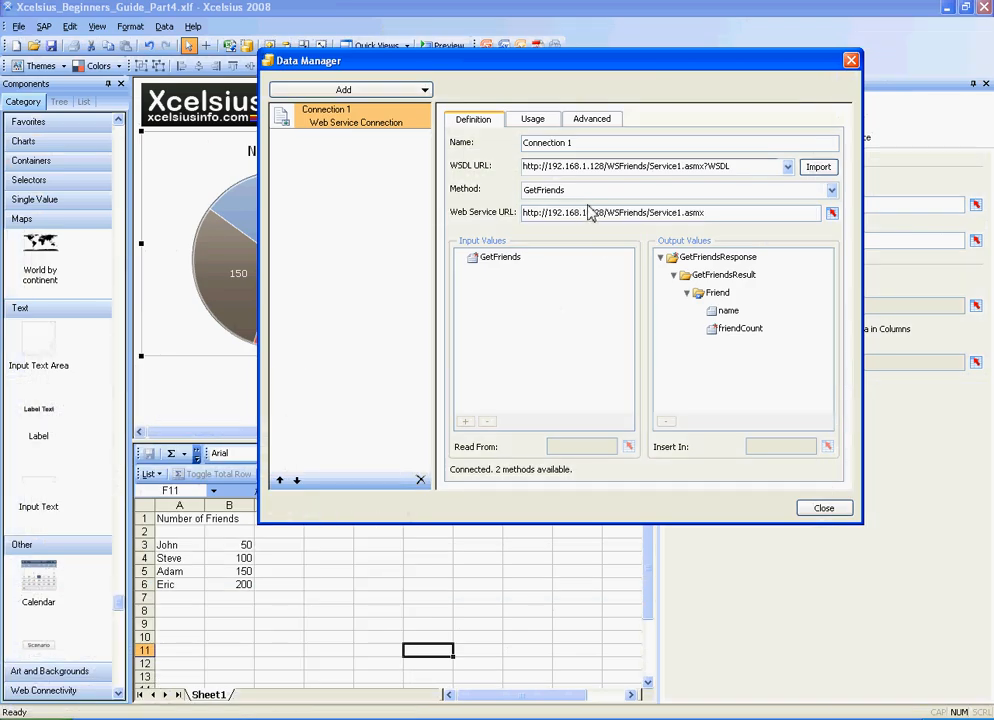
# - Back in Xcelsius, bind the Friend output of the GetFriends method to the range Sheet1!$A$3:$B$7
pyautogui.click(729, 311)
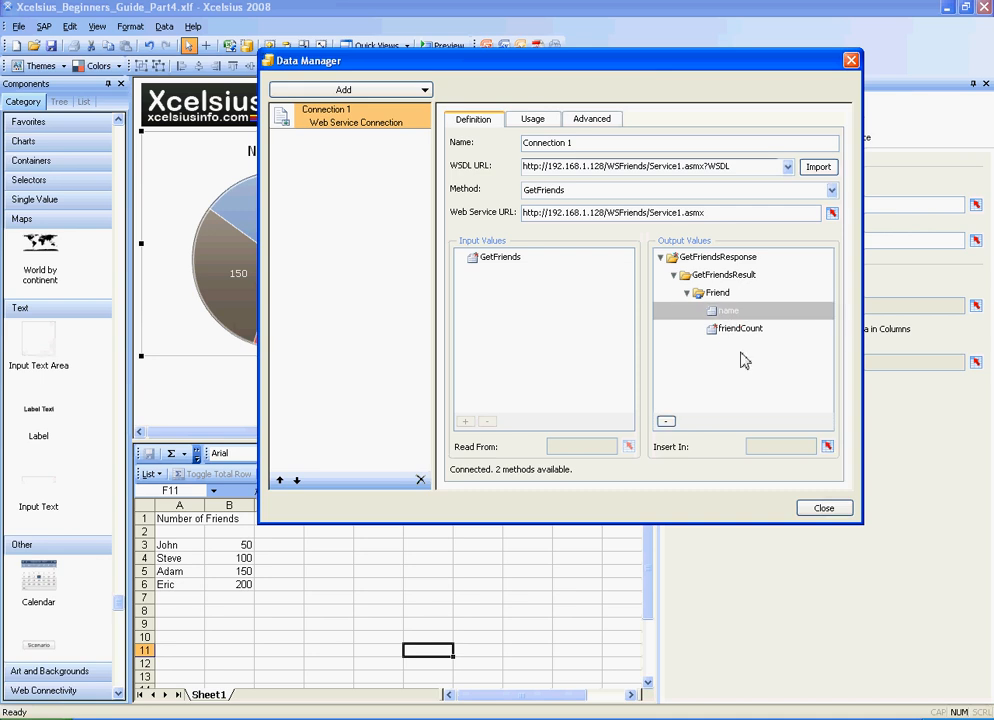
pyautogui.click(742, 329)
pyautogui.click(729, 314)
pyautogui.click(718, 293)
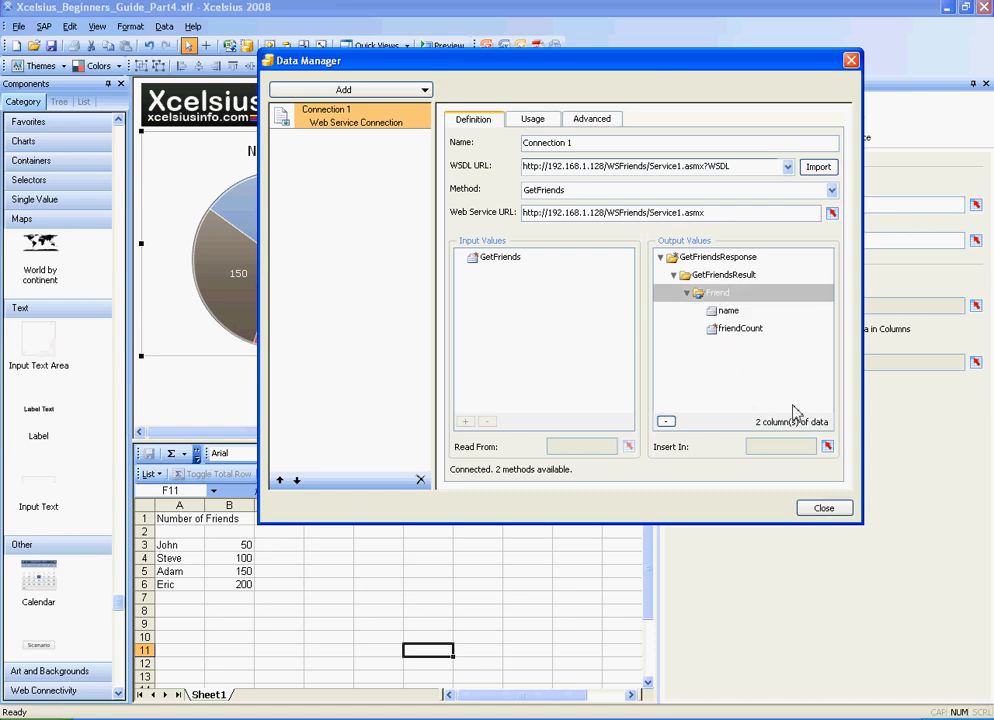
pyautogui.click(828, 447)
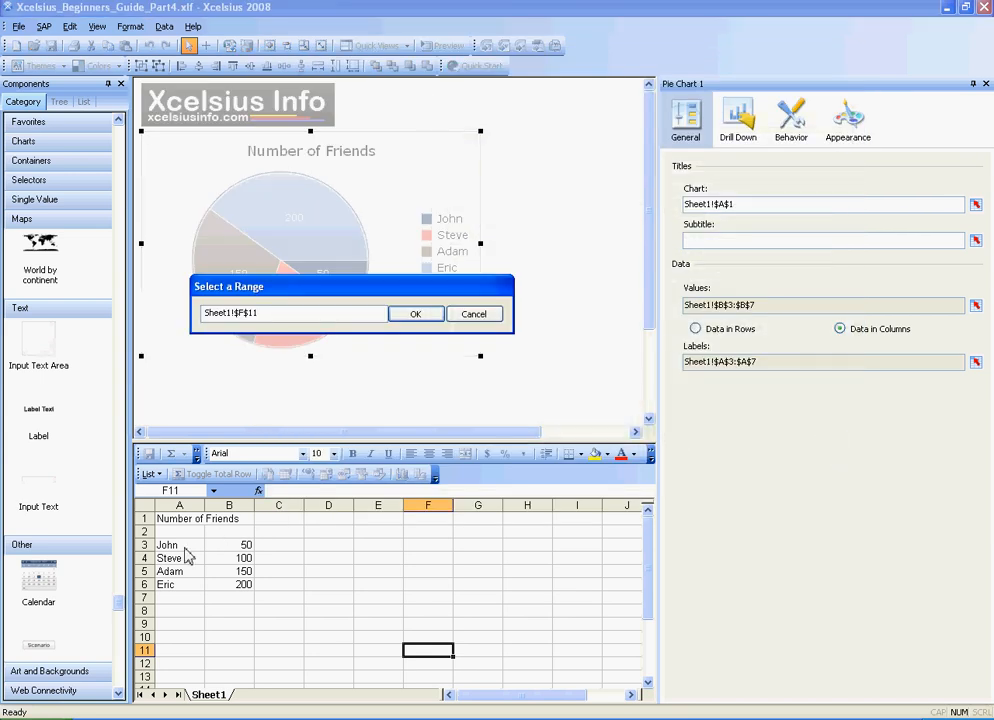
pyautogui.moveTo(184, 547); pyautogui.dragTo(237, 601)
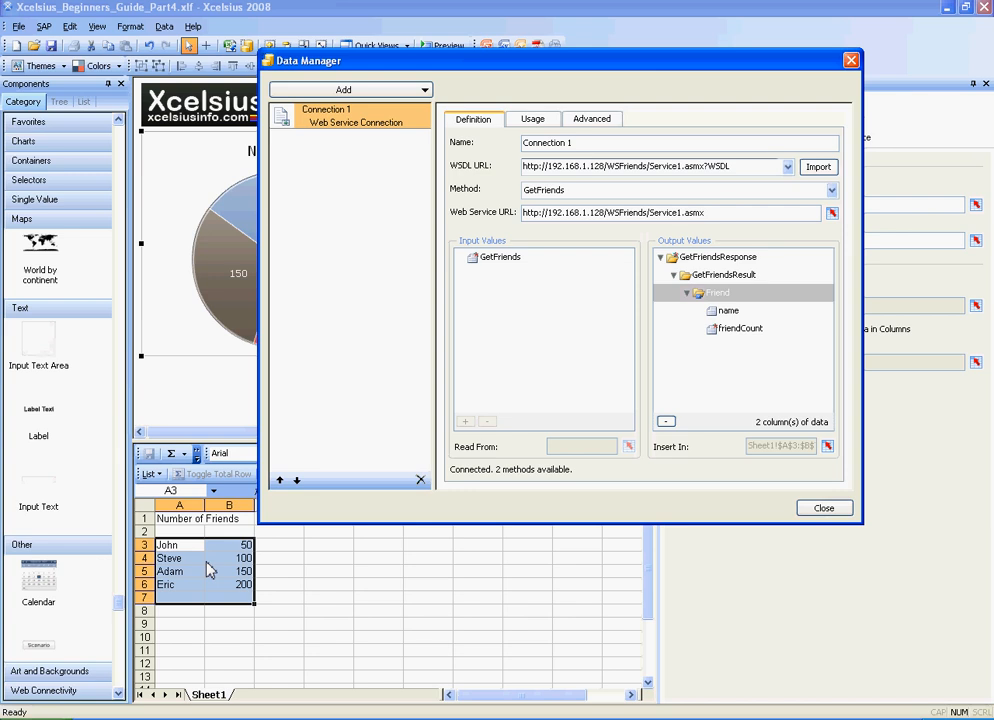
# - Enable Refresh Before Components Are Loaded for the web service connection and close the Data Manager
pyautogui.click(544, 122)
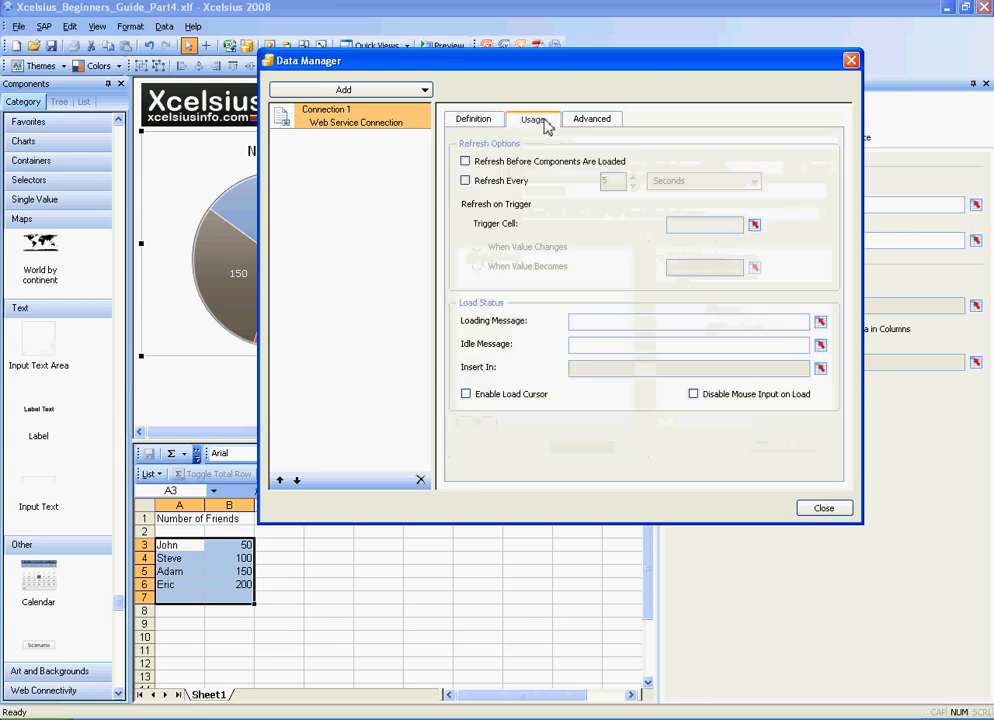
pyautogui.click(465, 162)
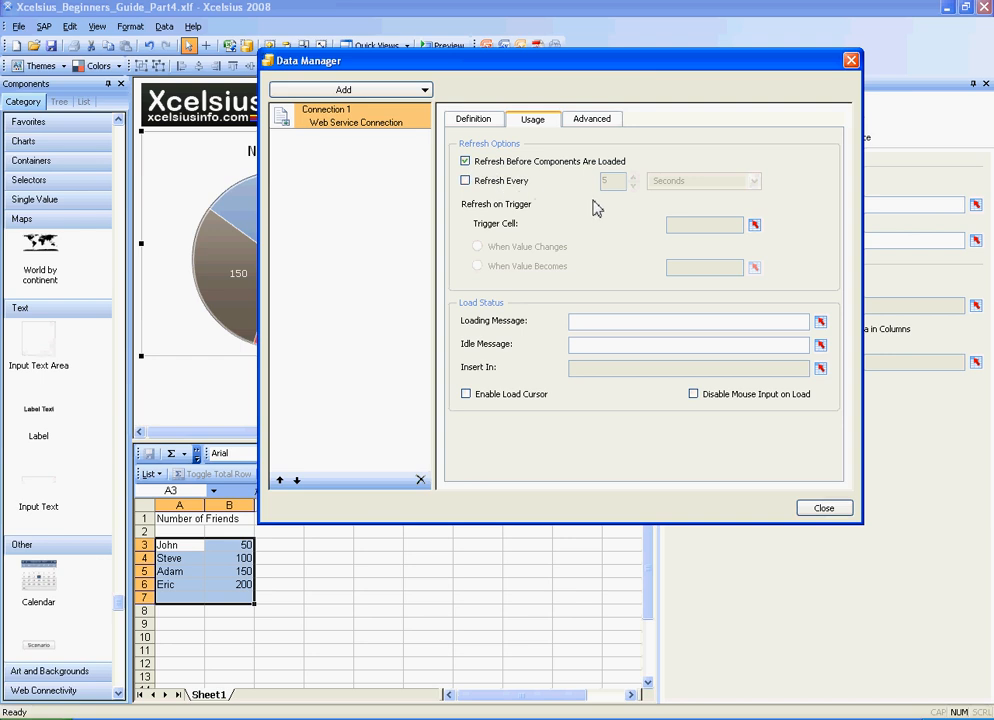
pyautogui.click(812, 507)
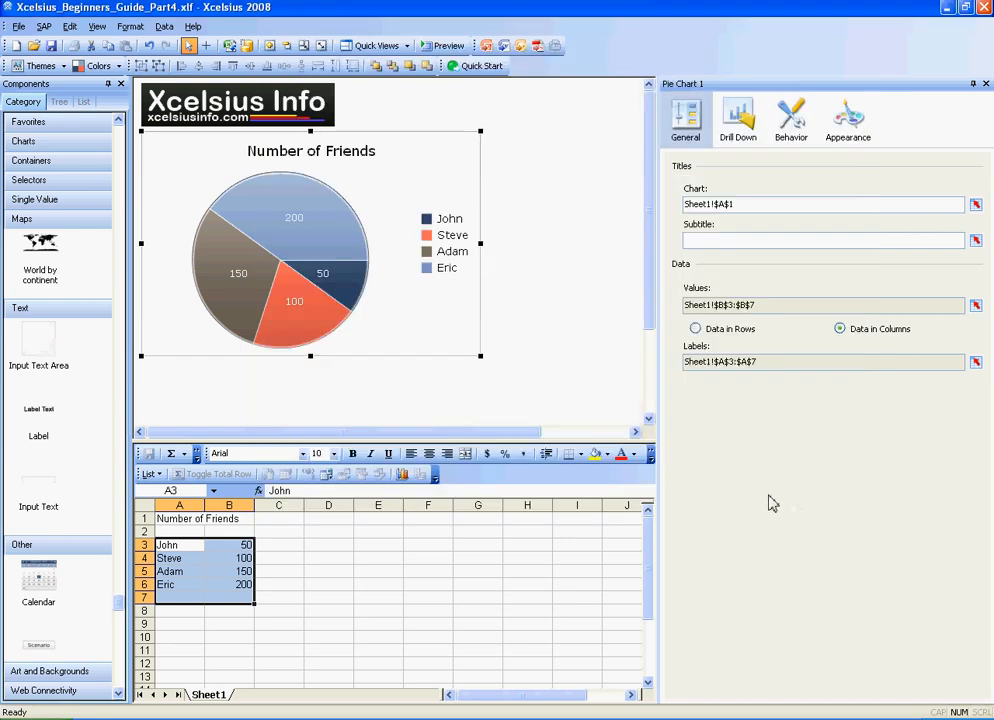
# - Preview the pie chart with the web service data, inspect its slices, and return to the design view
pyautogui.click(448, 45)
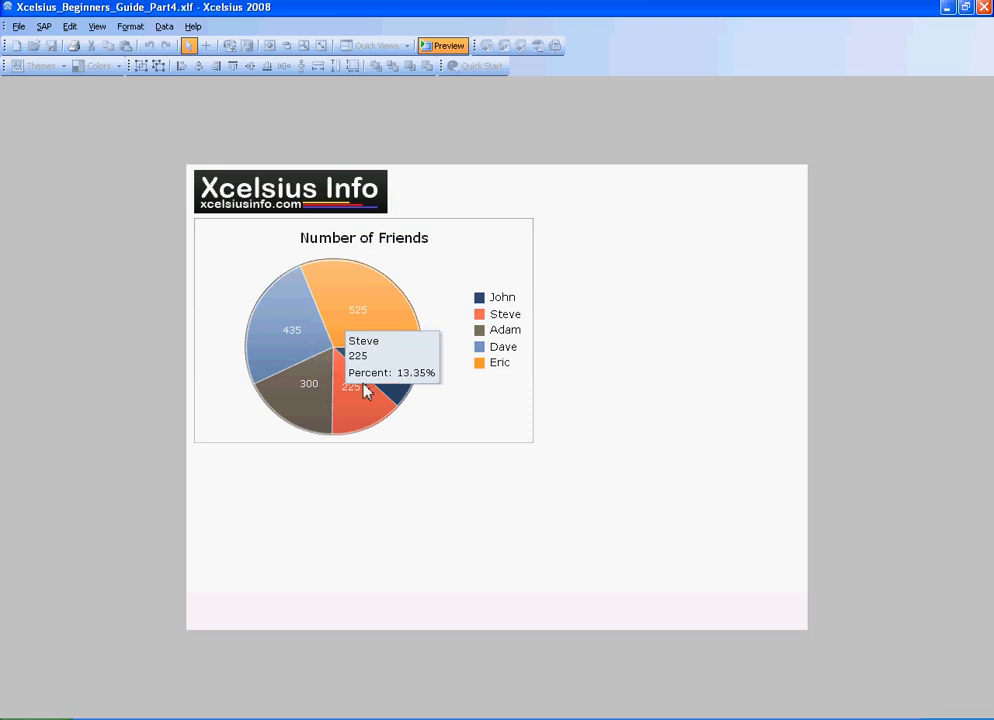
pyautogui.moveTo(305, 317)
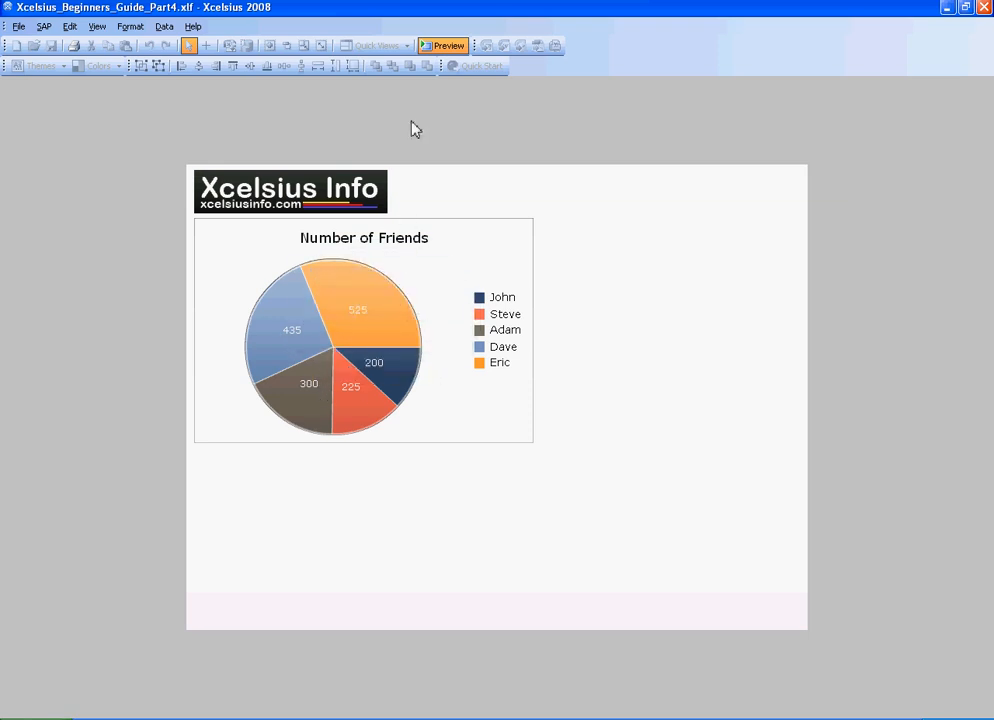
pyautogui.click(437, 47)
pyautogui.click(222, 667)
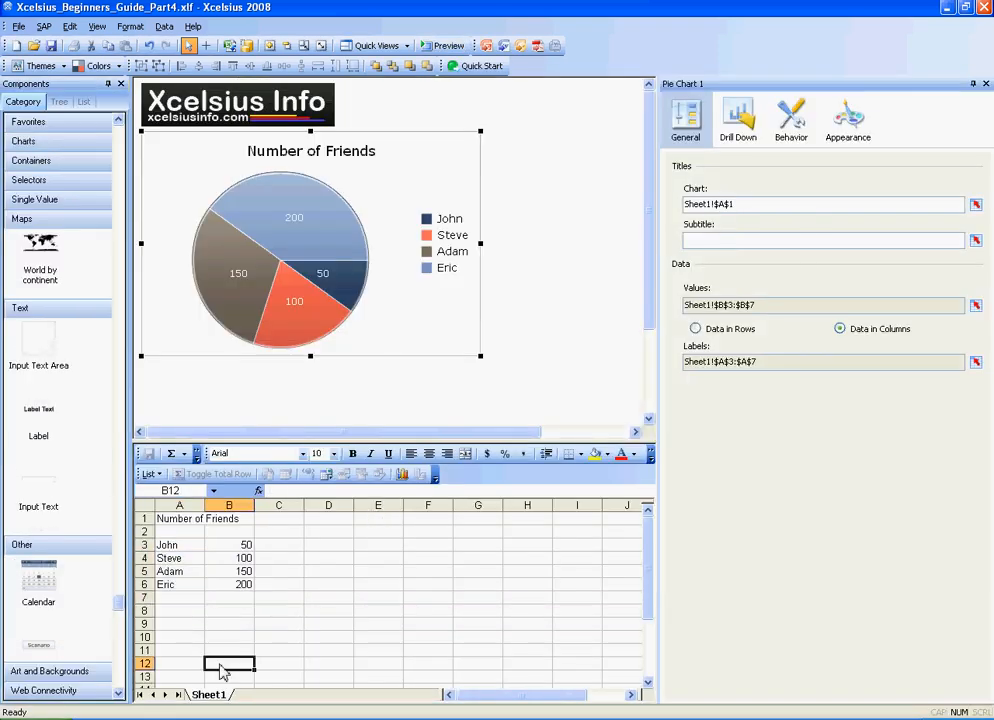
# - Check the friend data in the spreadsheet and the pie chart's Values and Labels ranges, leaving both range selections without changes
pyautogui.moveTo(176, 545); pyautogui.dragTo(233, 592)
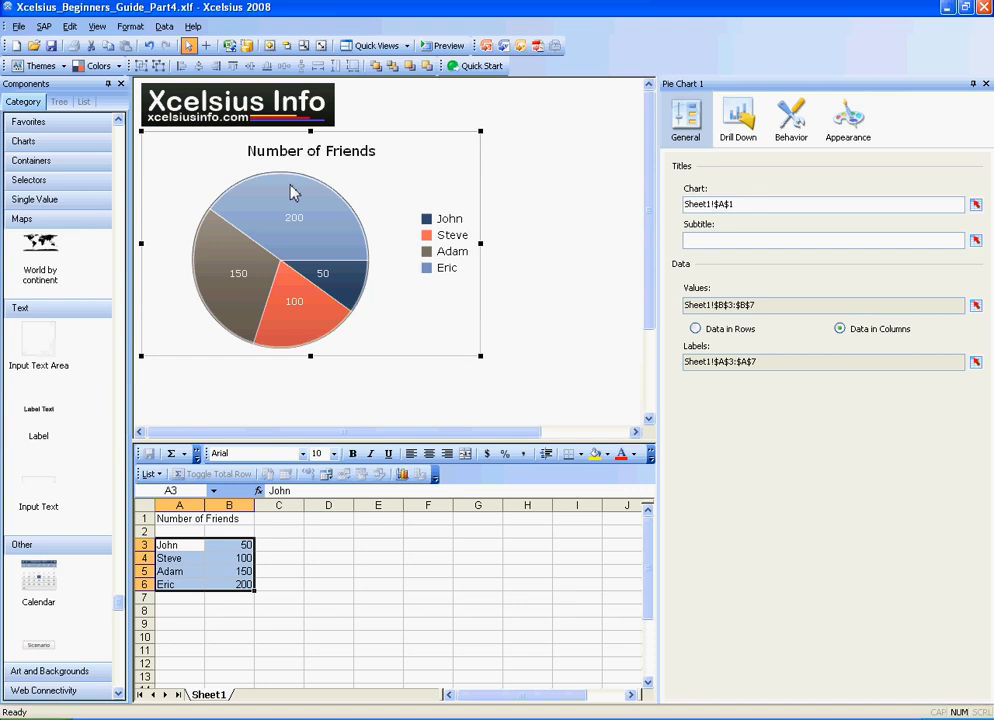
pyautogui.click(975, 305)
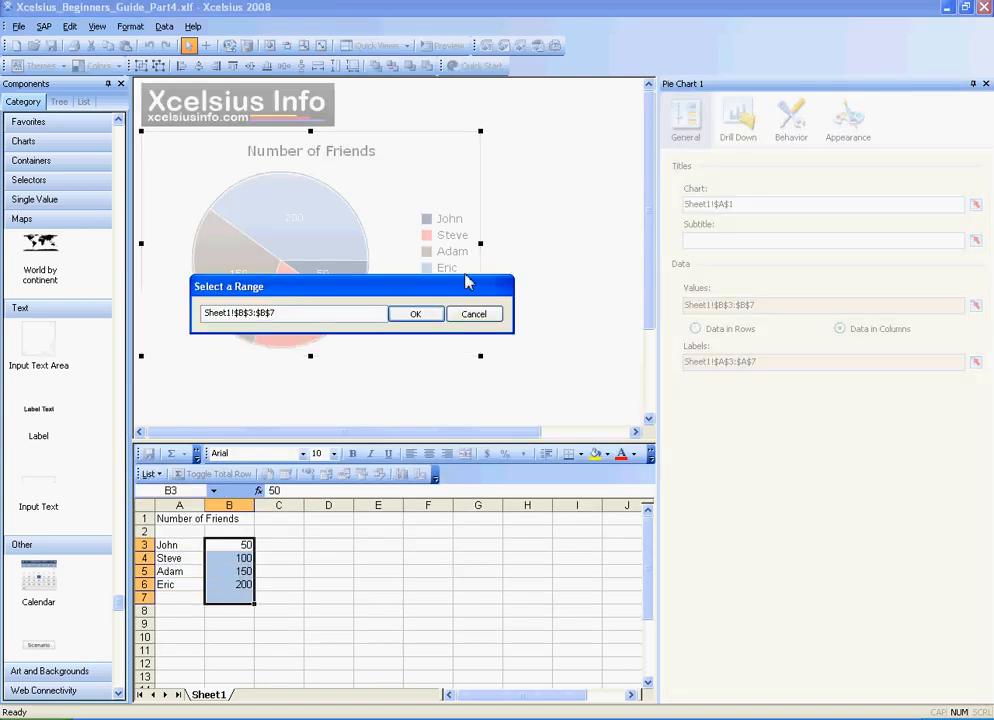
pyautogui.click(476, 315)
pyautogui.click(975, 362)
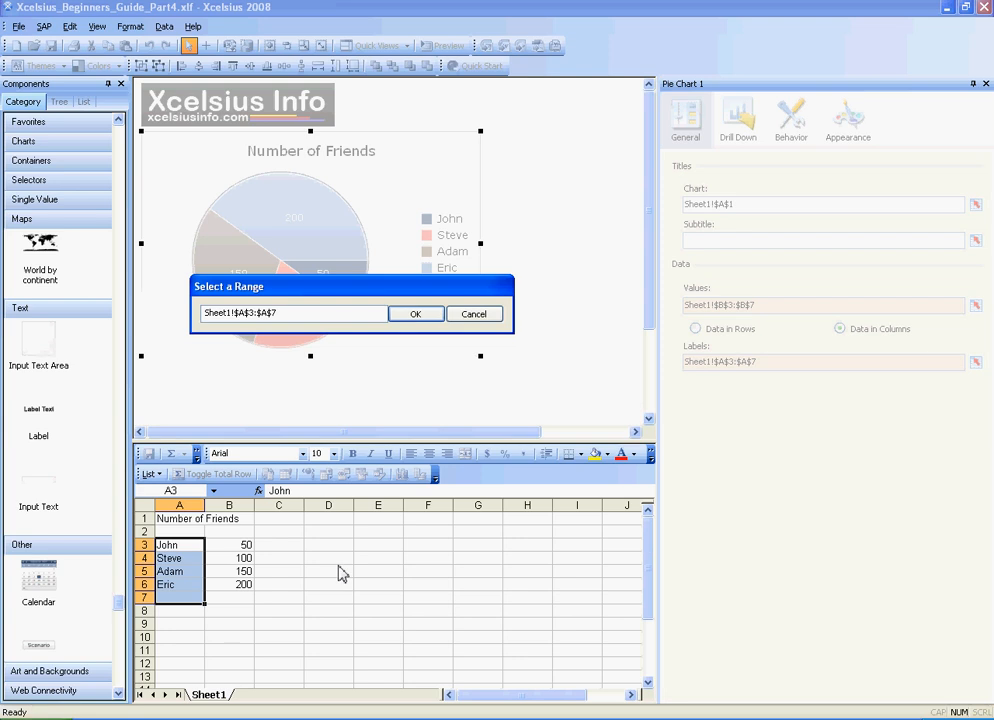
pyautogui.click(474, 314)
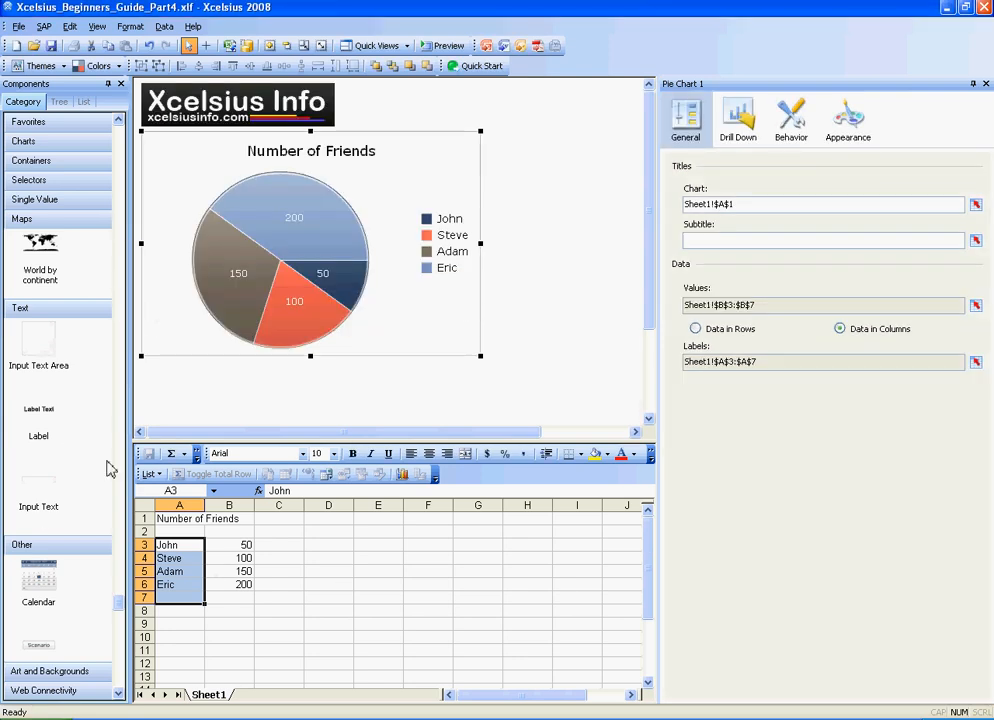
# - Add a Spreadsheet Table component beside the pie chart and set its display data to Sheet1!$A$1:$B$7
pyautogui.moveTo(120, 604); pyautogui.dragTo(147, 246)
pyautogui.moveTo(38, 395); pyautogui.dragTo(499, 138)
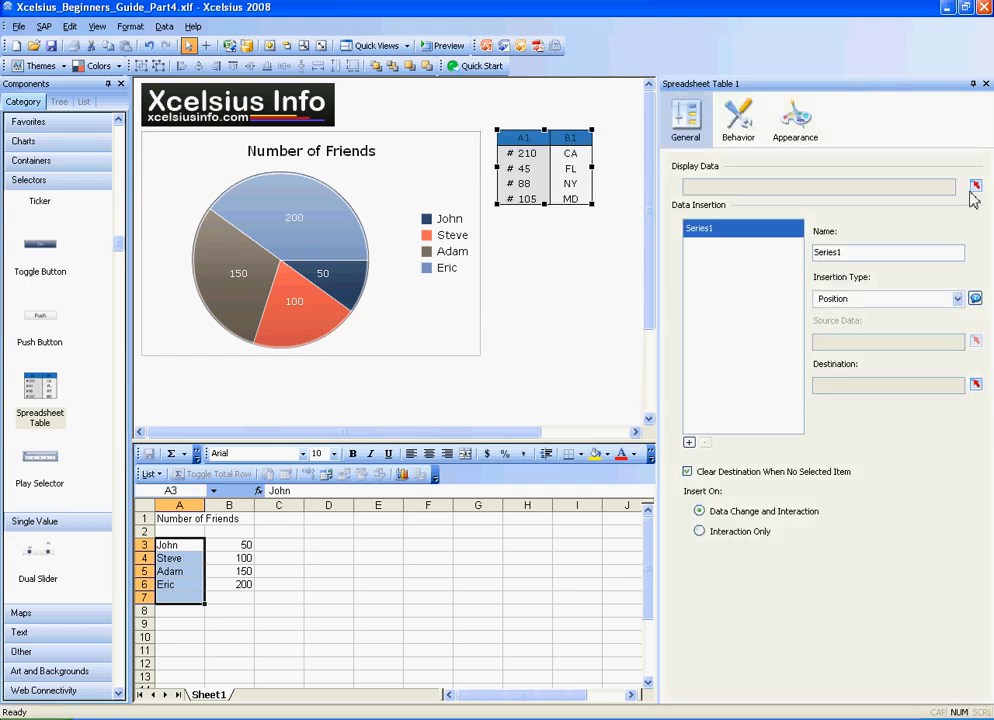
pyautogui.click(975, 187)
pyautogui.moveTo(178, 522); pyautogui.dragTo(230, 600)
pyautogui.click(414, 314)
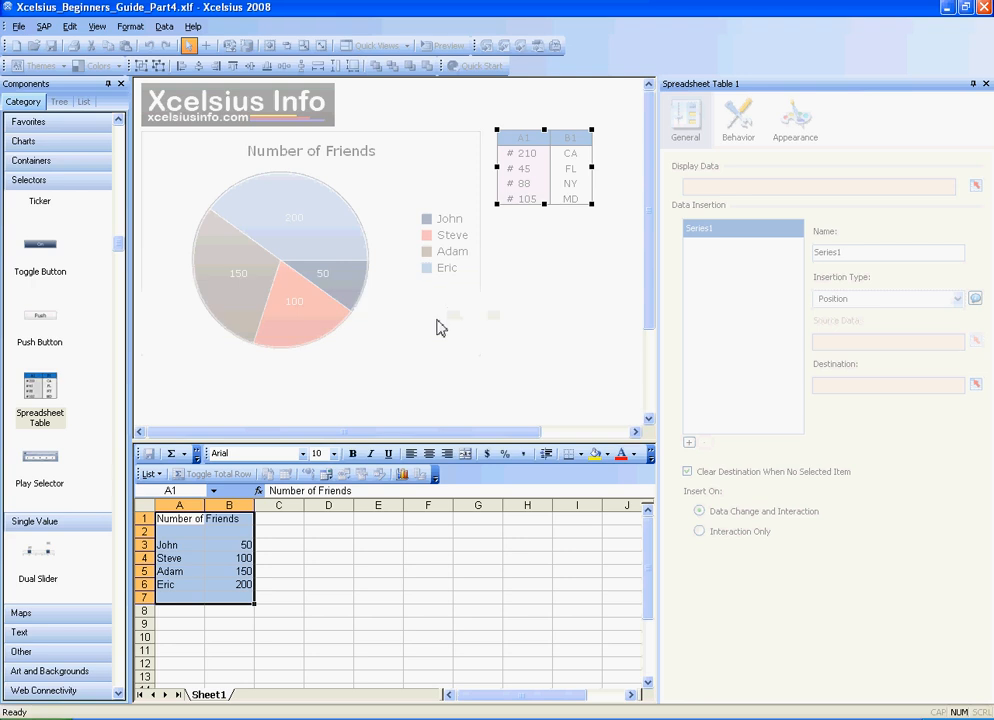
# - Preview the dashboard with the table, return to the design view, and move the table slightly closer to the pie chart
pyautogui.click(443, 45)
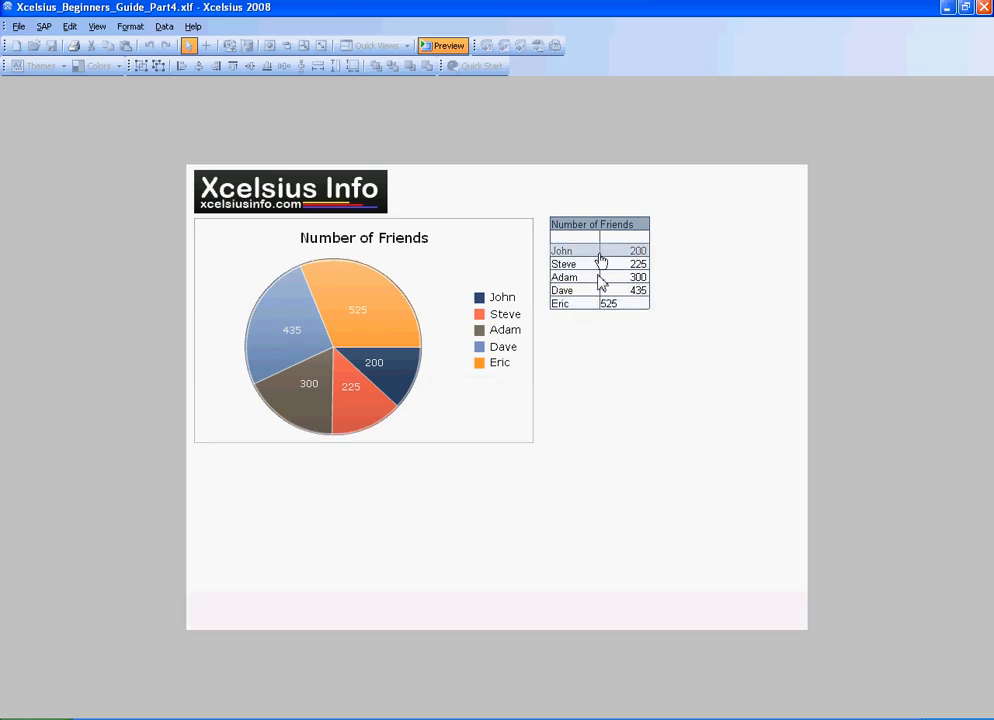
pyautogui.click(452, 45)
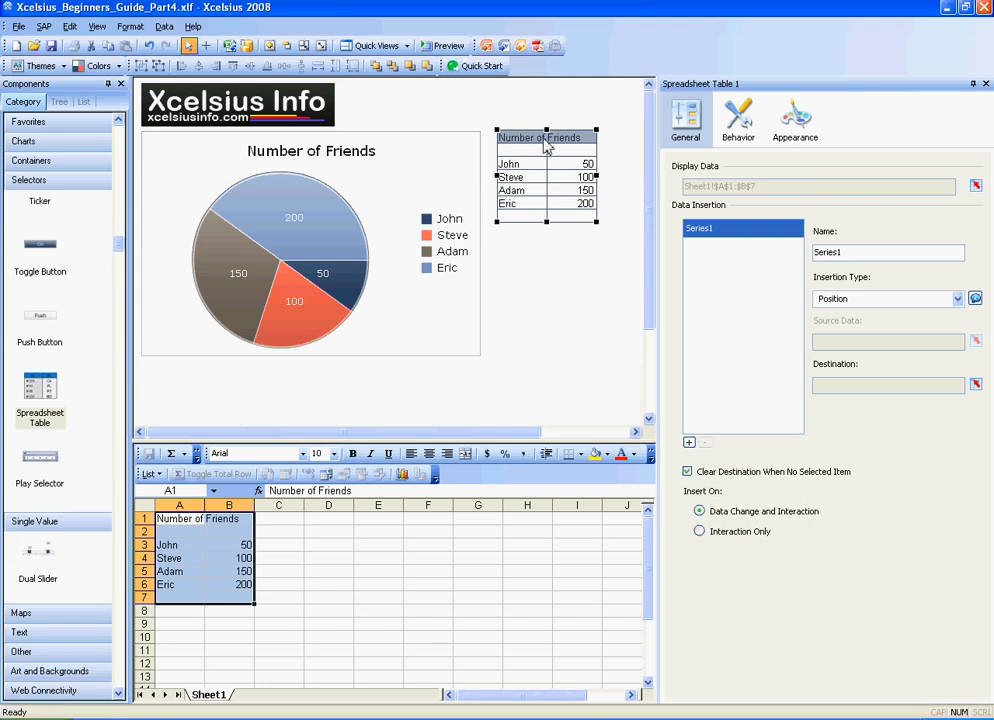
pyautogui.moveTo(545, 145); pyautogui.dragTo(538, 151)
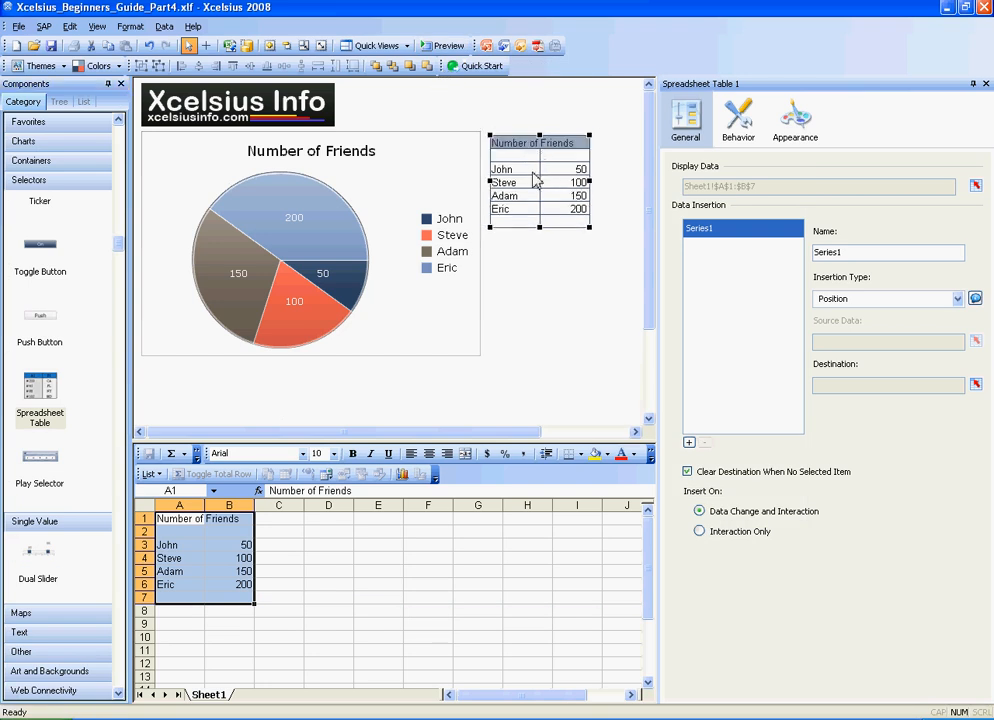
pyautogui.click(180, 637)
pyautogui.click(194, 46)
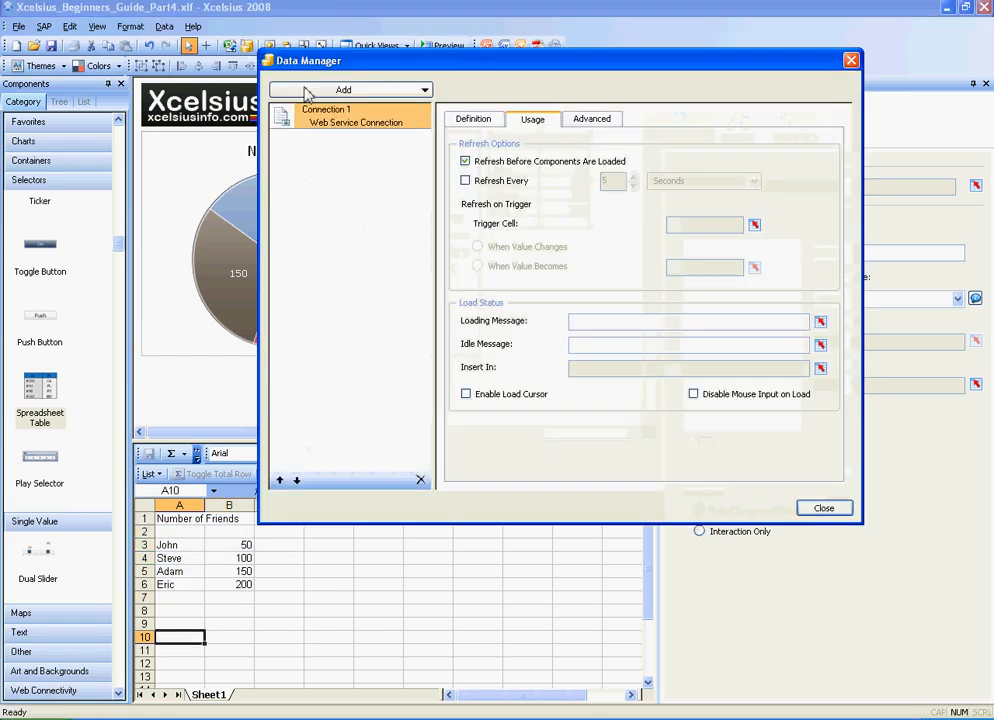
pyautogui.click(484, 121)
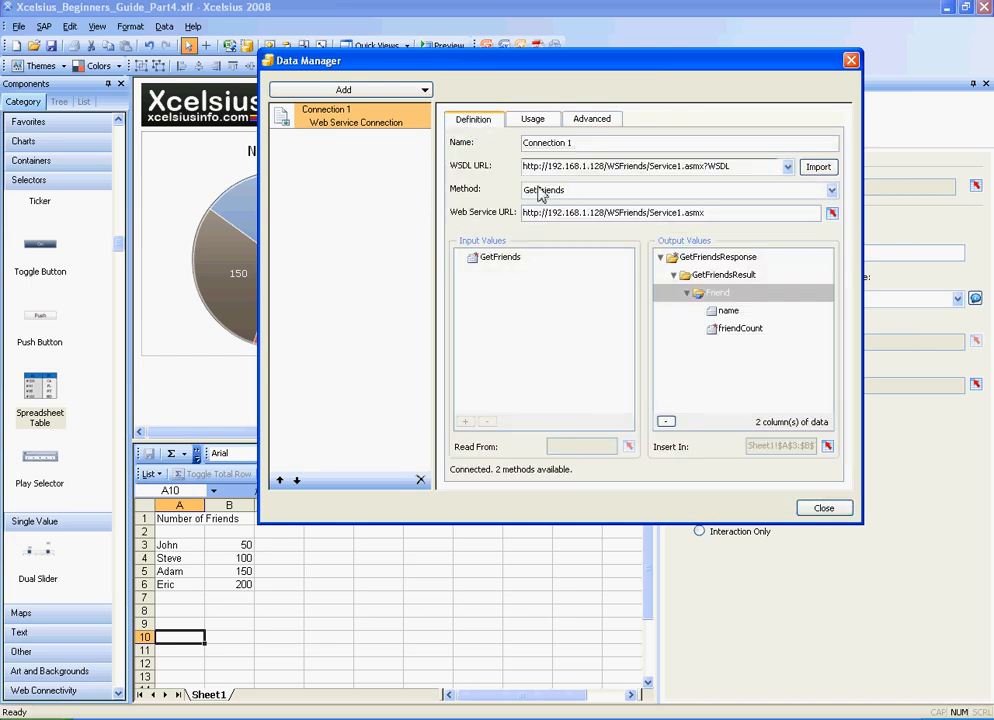
pyautogui.click(380, 91)
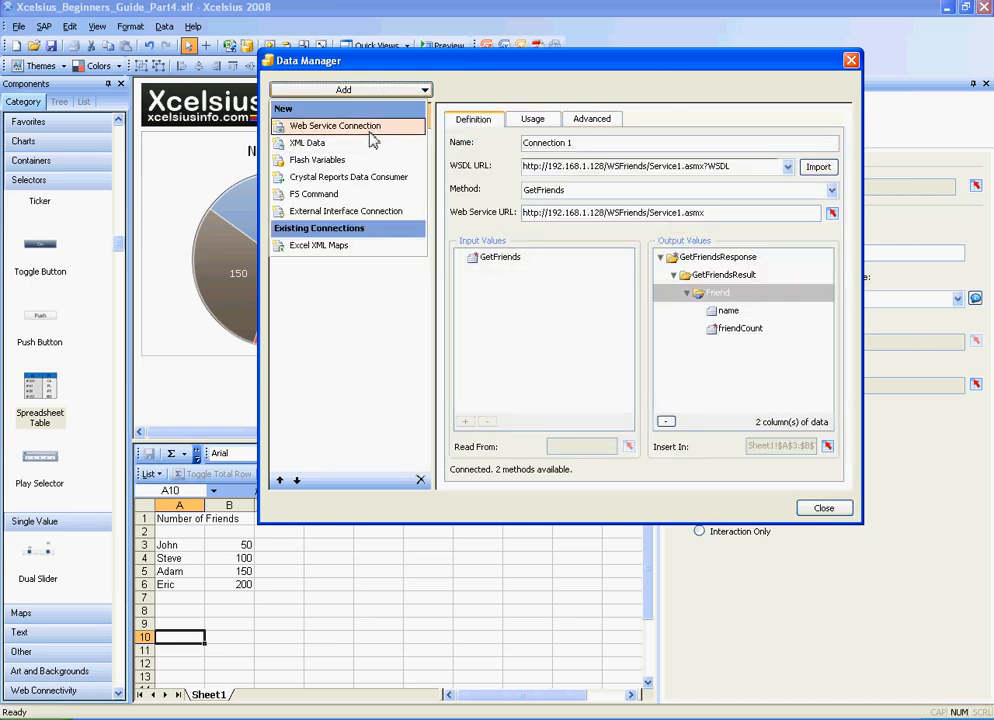
pyautogui.click(370, 127)
pyautogui.click(362, 147)
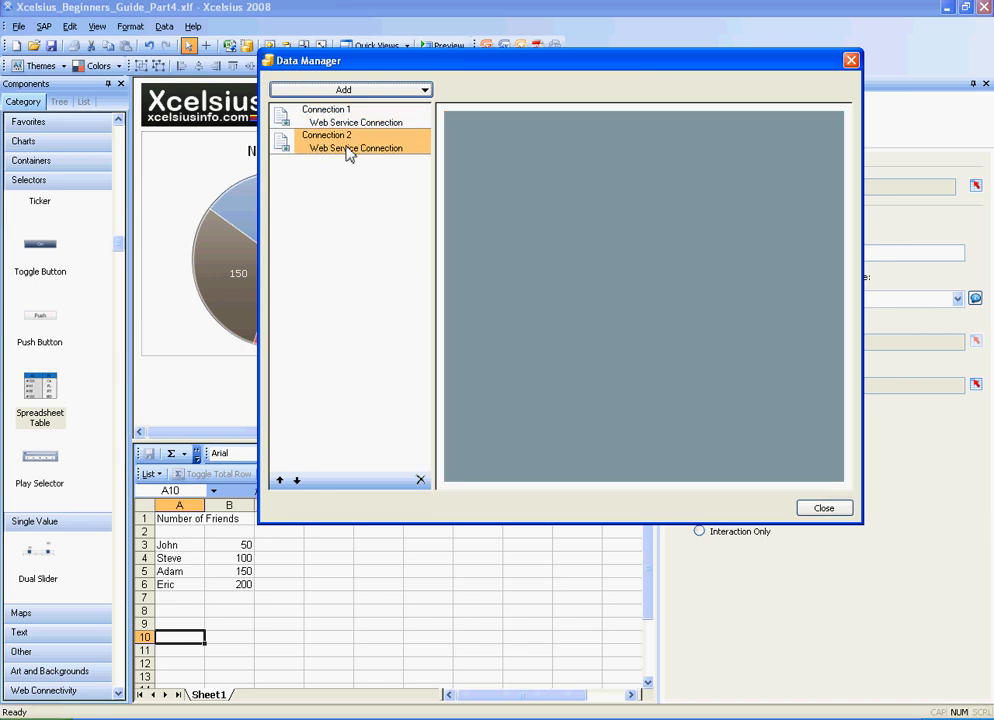
pyautogui.click(545, 172)
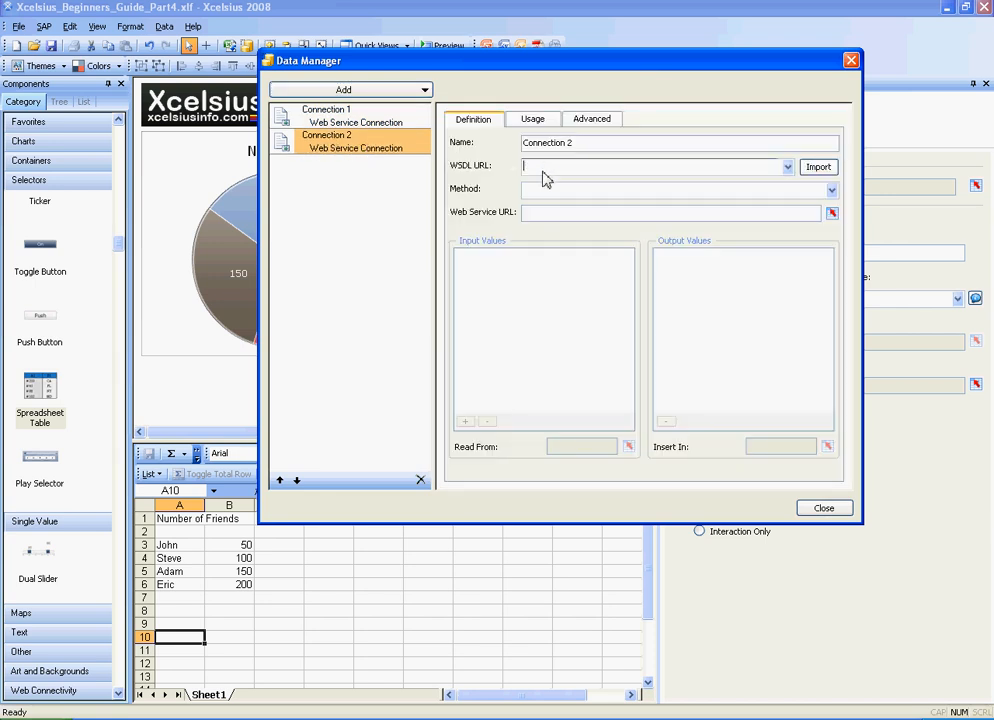
pyautogui.write('http://192.168.1.128/WSFriends/Service1.asmx?WSDL')
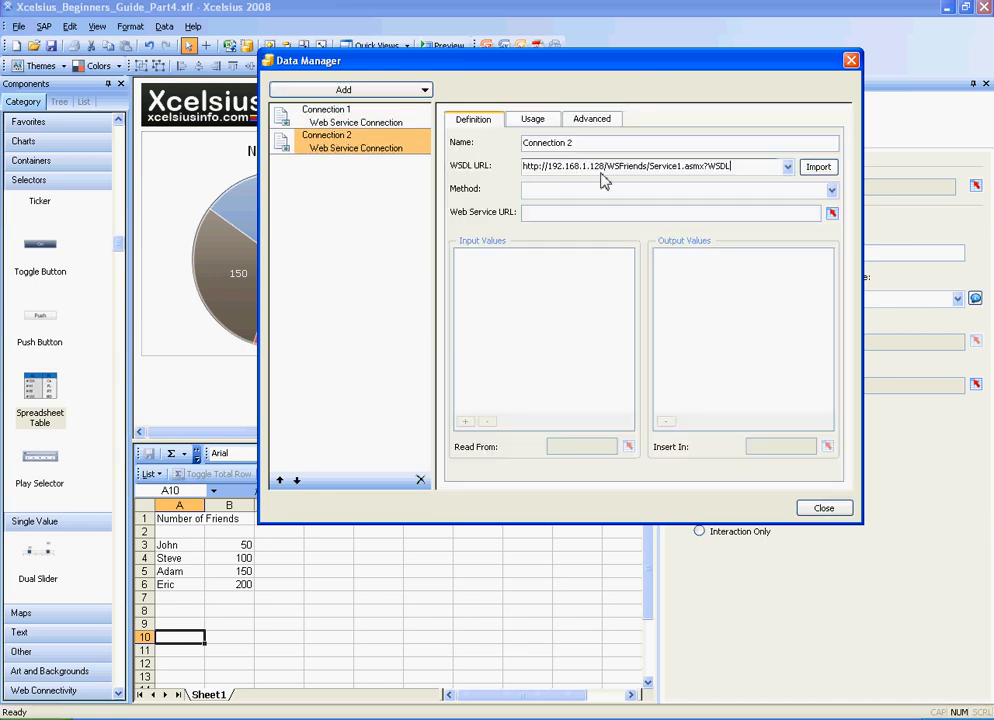
pyautogui.click(806, 170)
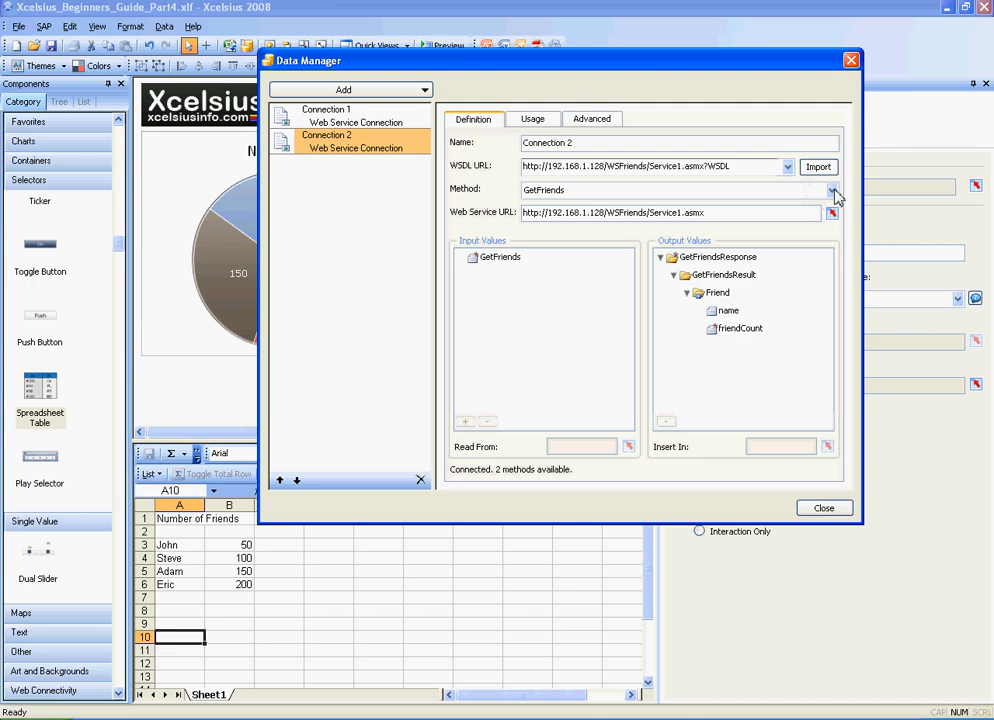
# - Choose the HelloWorld method for Connection 2 and locate its return string in Service1.asmx.cs in Visual Studio
pyautogui.click(831, 190)
pyautogui.click(778, 224)
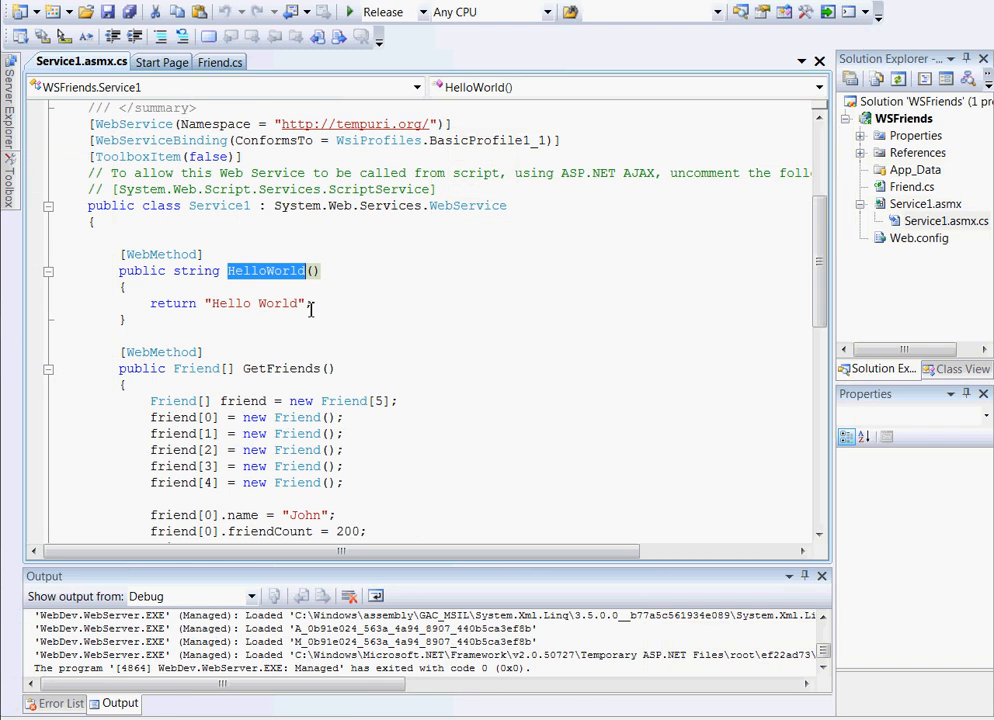
pyautogui.click(298, 308)
pyautogui.moveTo(312, 305); pyautogui.dragTo(213, 308)
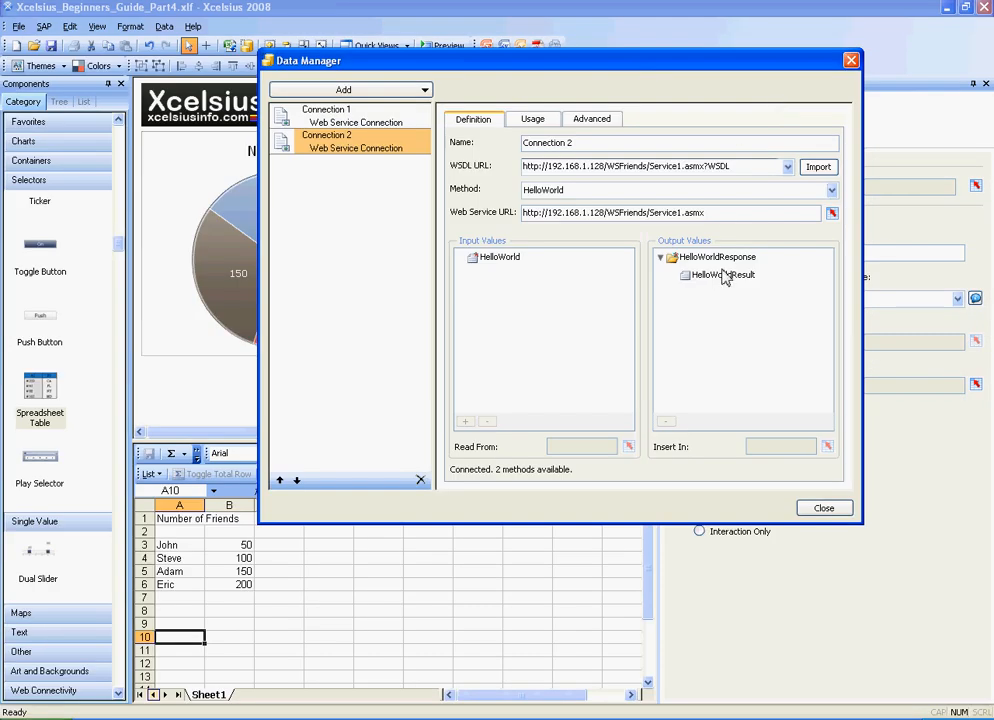
# - Back in Xcelsius, bind the HelloWorldResult output of Connection 2 to cell Sheet1!$E$1
pyautogui.click(723, 275)
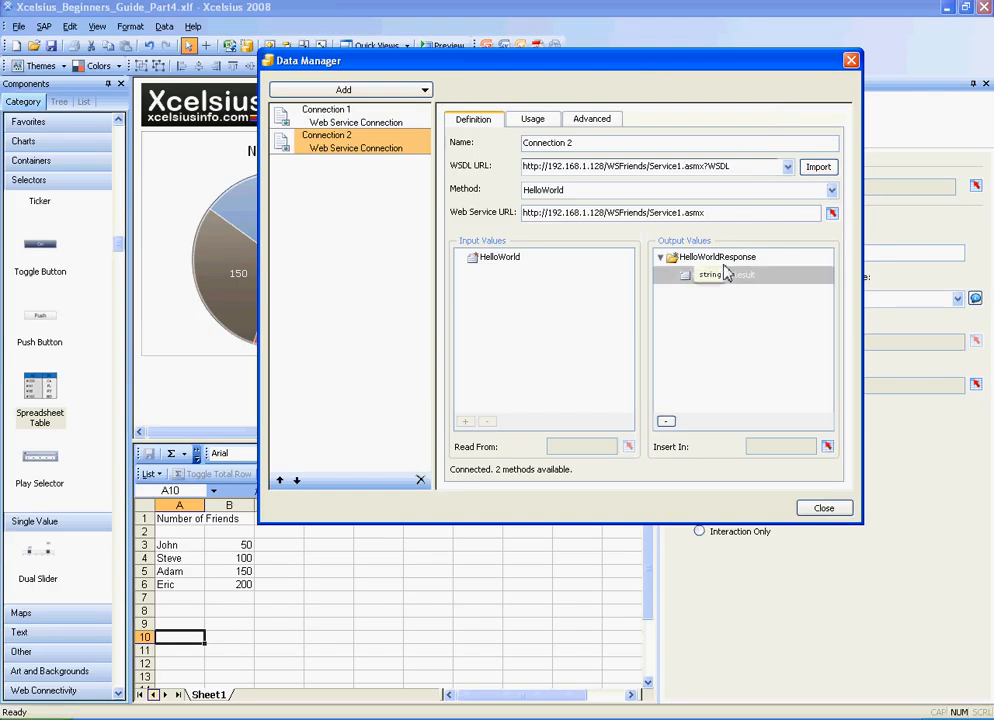
pyautogui.click(828, 447)
pyautogui.click(378, 518)
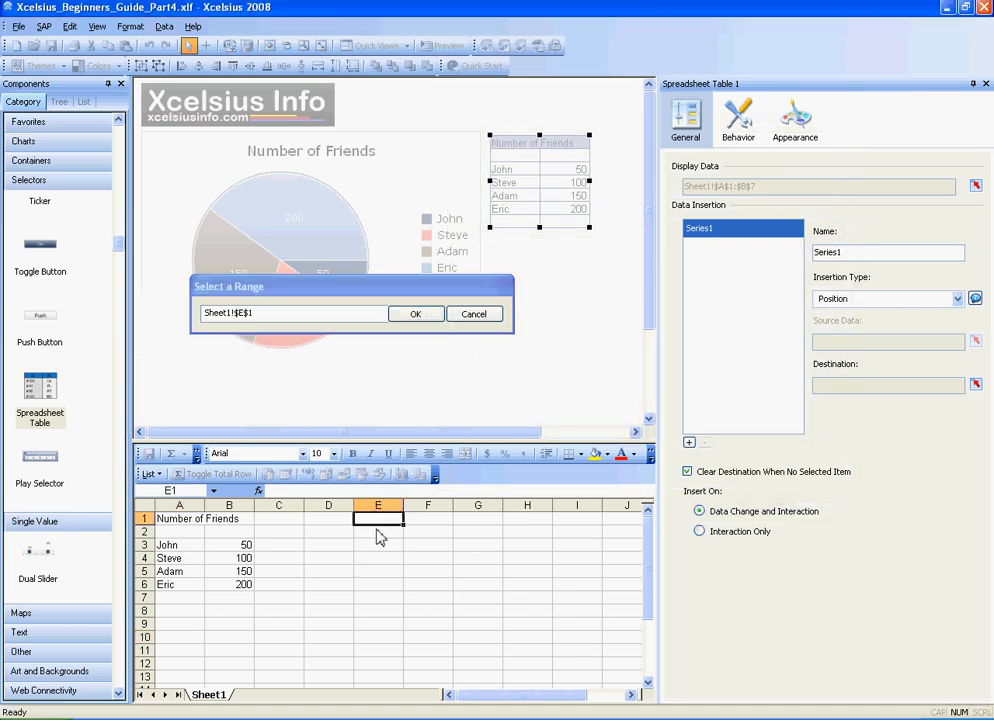
pyautogui.click(415, 316)
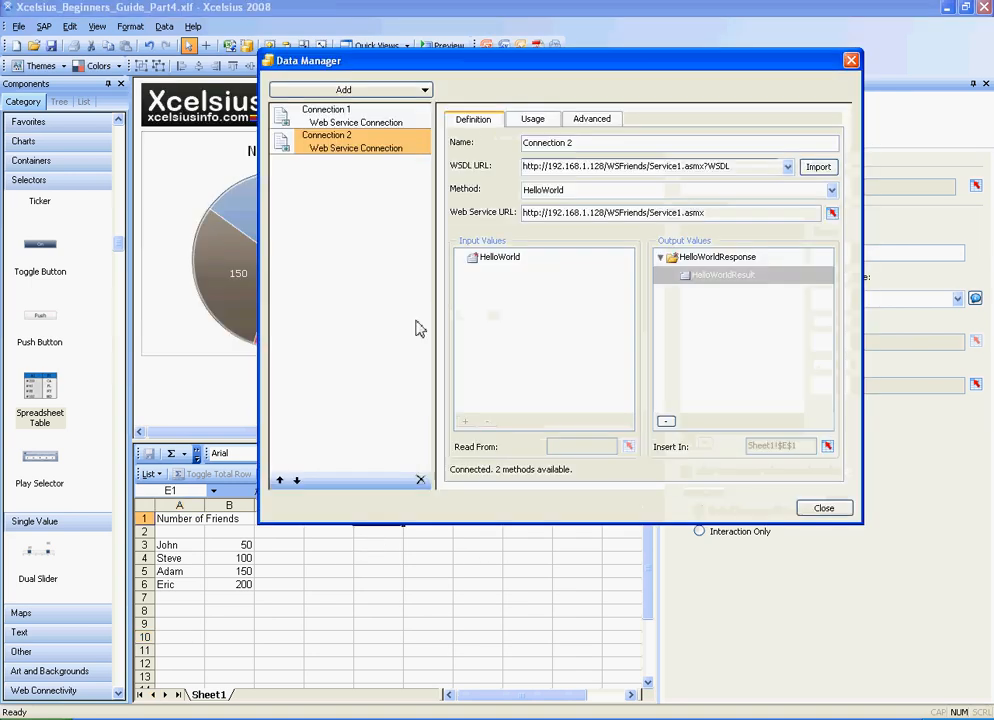
# - Enable Refresh Before Components Are Loaded for Connection 2 and close the Data Manager
pyautogui.click(530, 121)
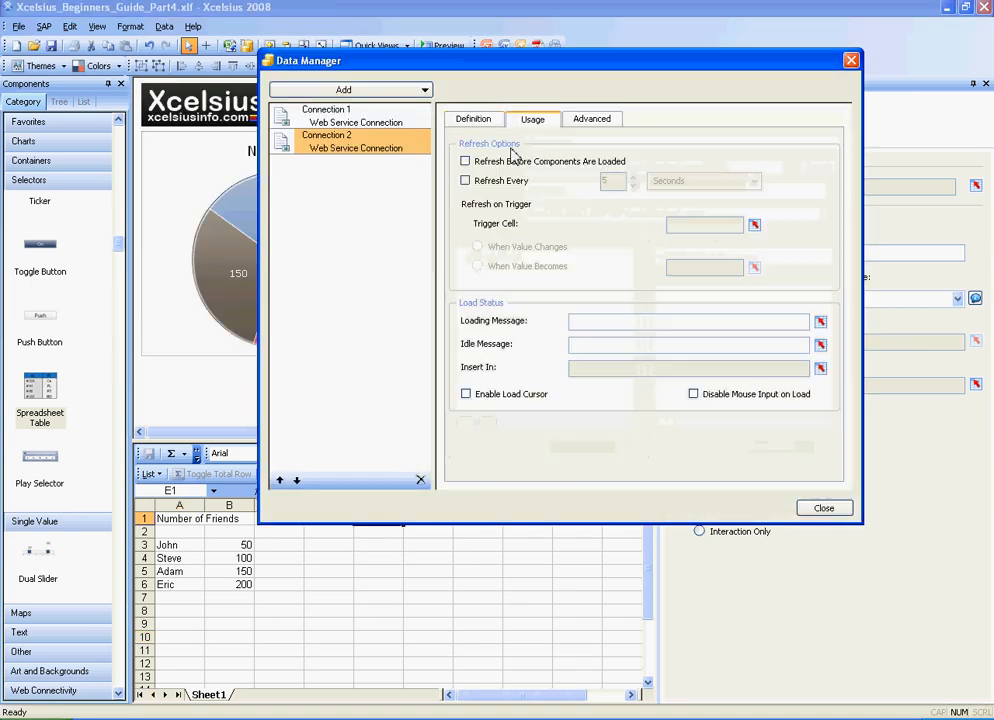
pyautogui.click(490, 161)
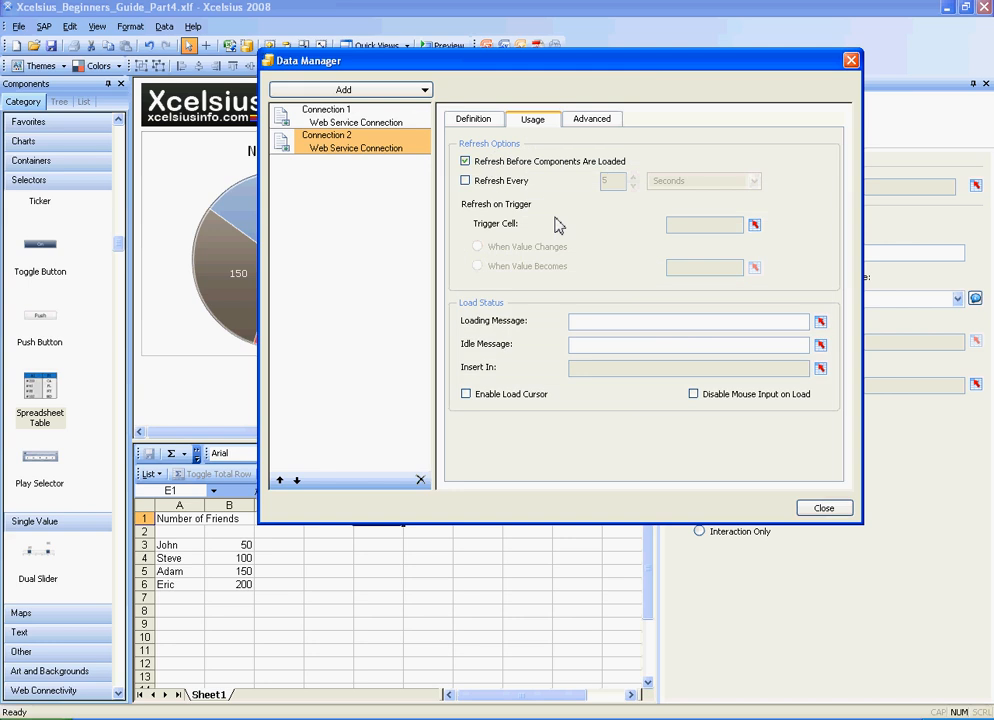
pyautogui.click(820, 509)
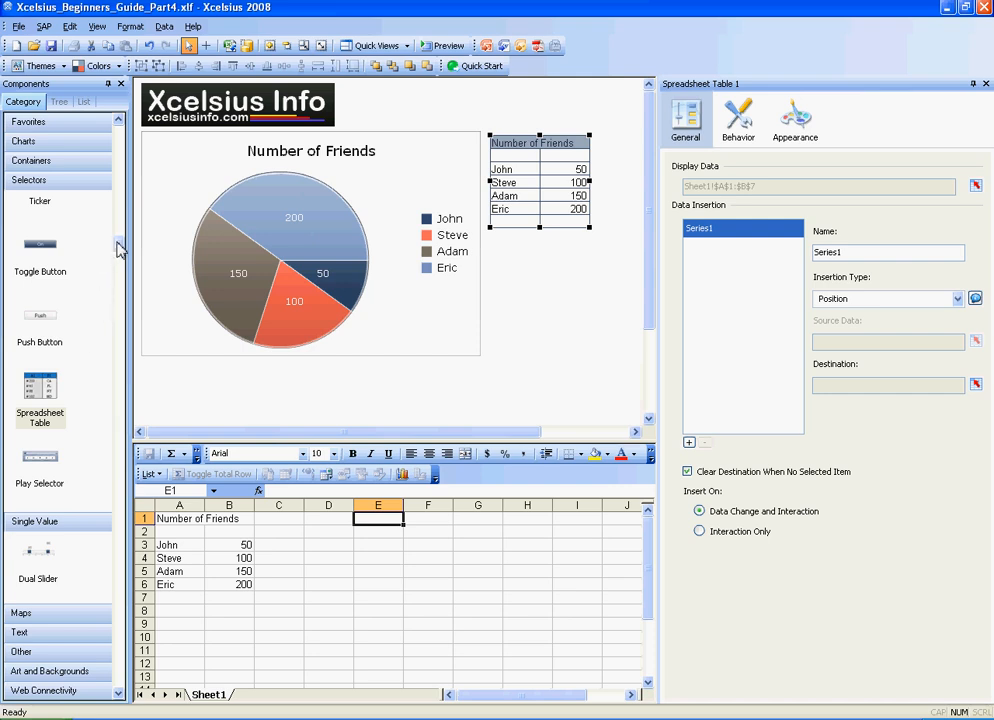
# - Place a Label component below the spreadsheet table and link its text to cell Sheet1!$E$1
pyautogui.moveTo(118, 248); pyautogui.dragTo(120, 297)
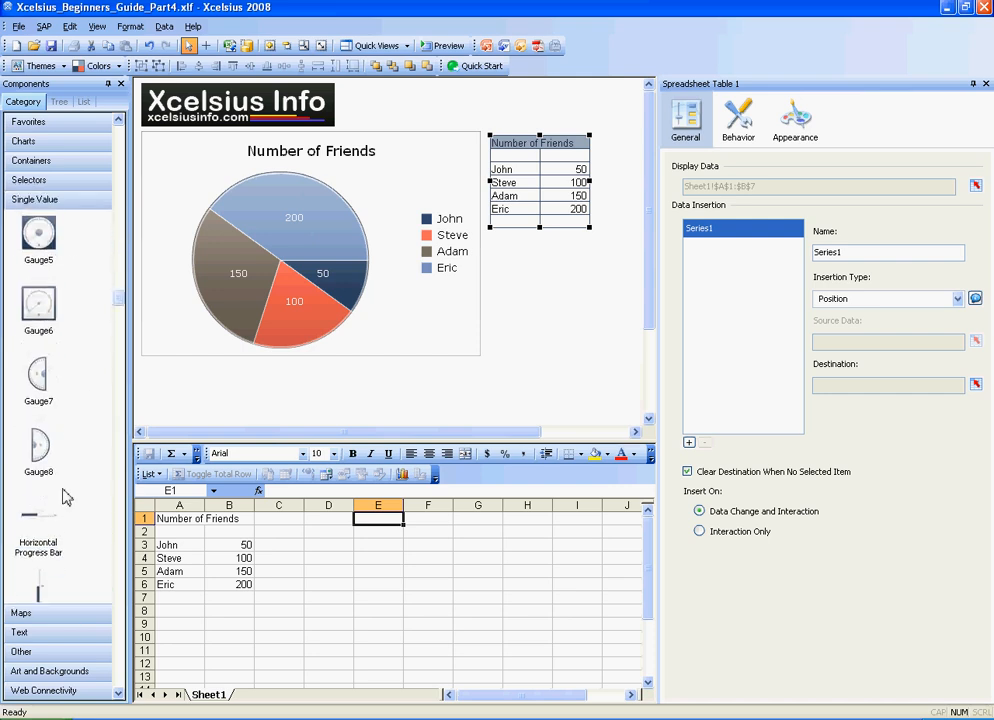
pyautogui.click(33, 634)
pyautogui.moveTo(40, 358); pyautogui.dragTo(496, 263)
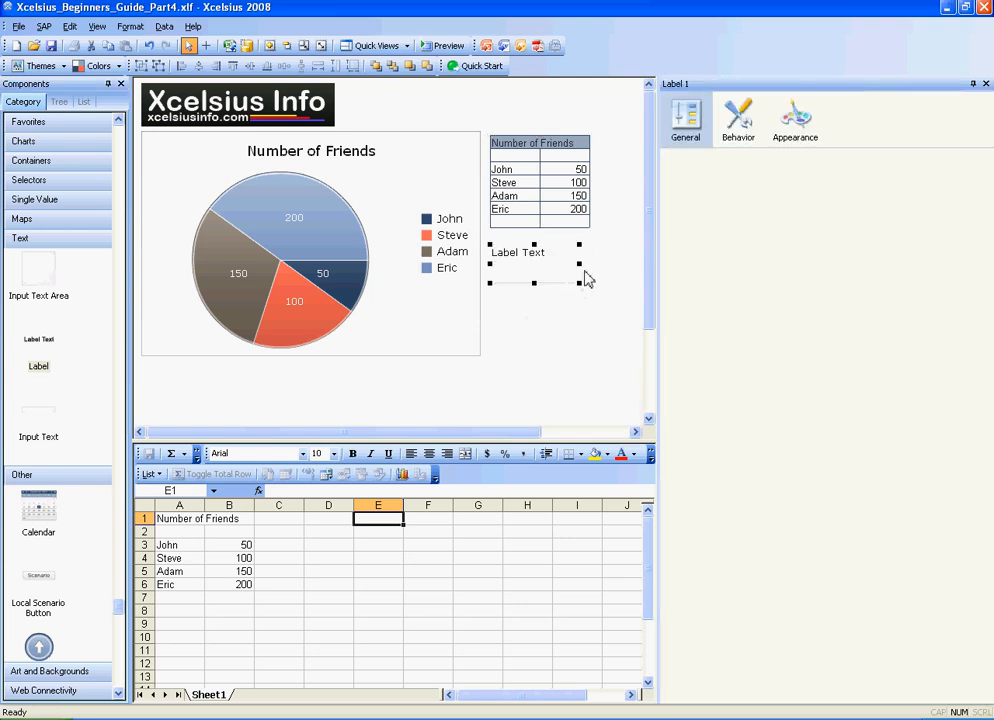
pyautogui.click(690, 187)
pyautogui.click(957, 208)
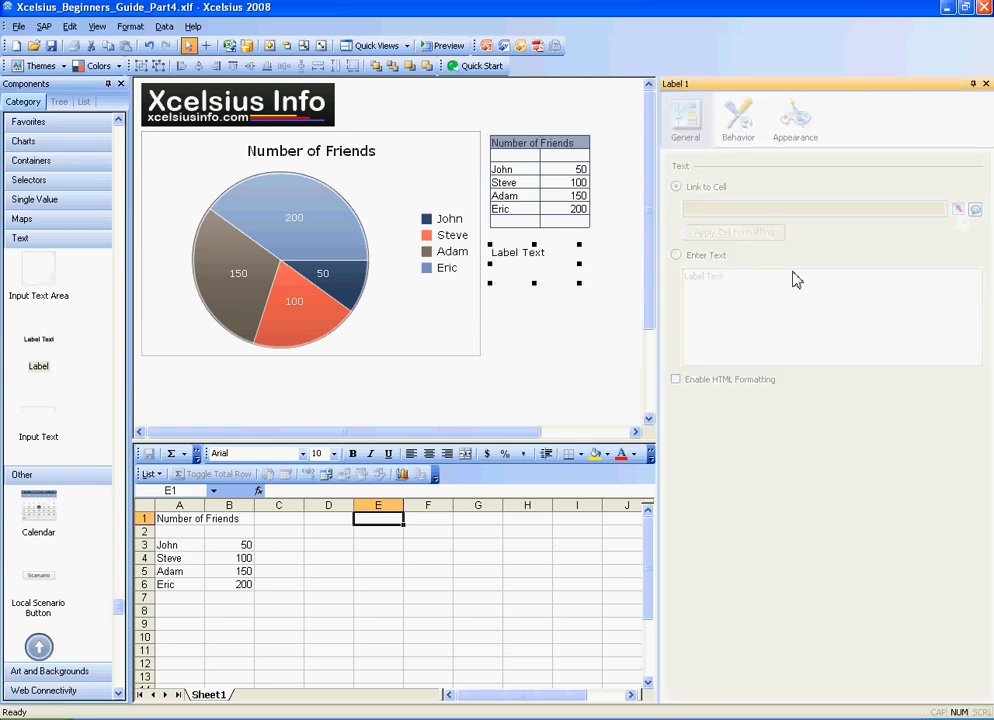
pyautogui.click(410, 315)
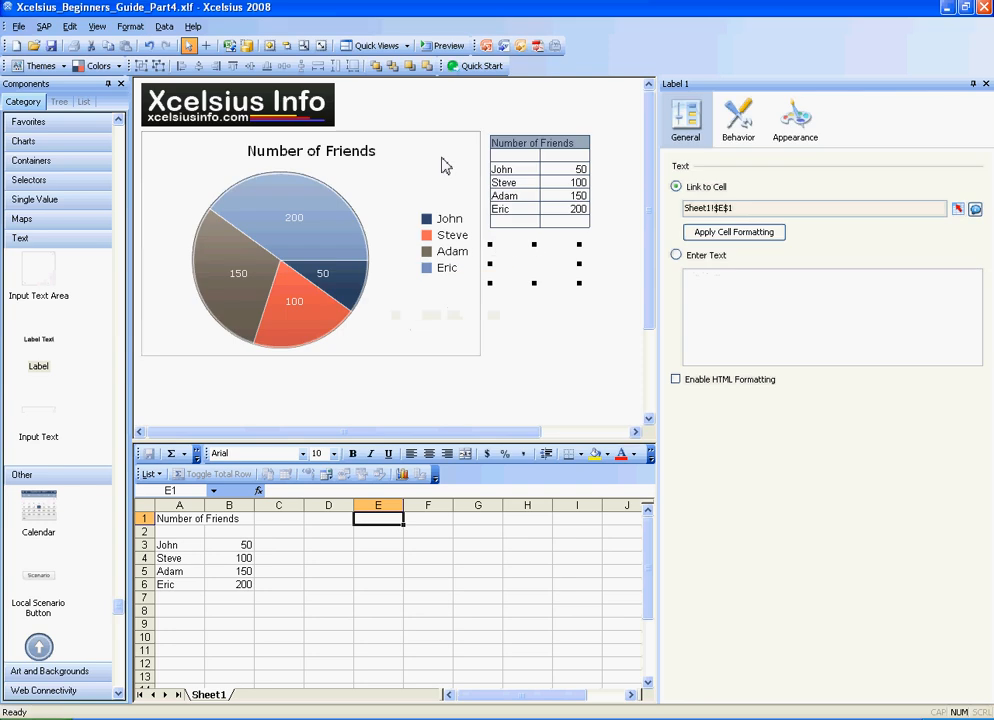
# - Preview the dashboard with the pie chart, table and label fed by both web service connections, and return to the design view
pyautogui.click(454, 50)
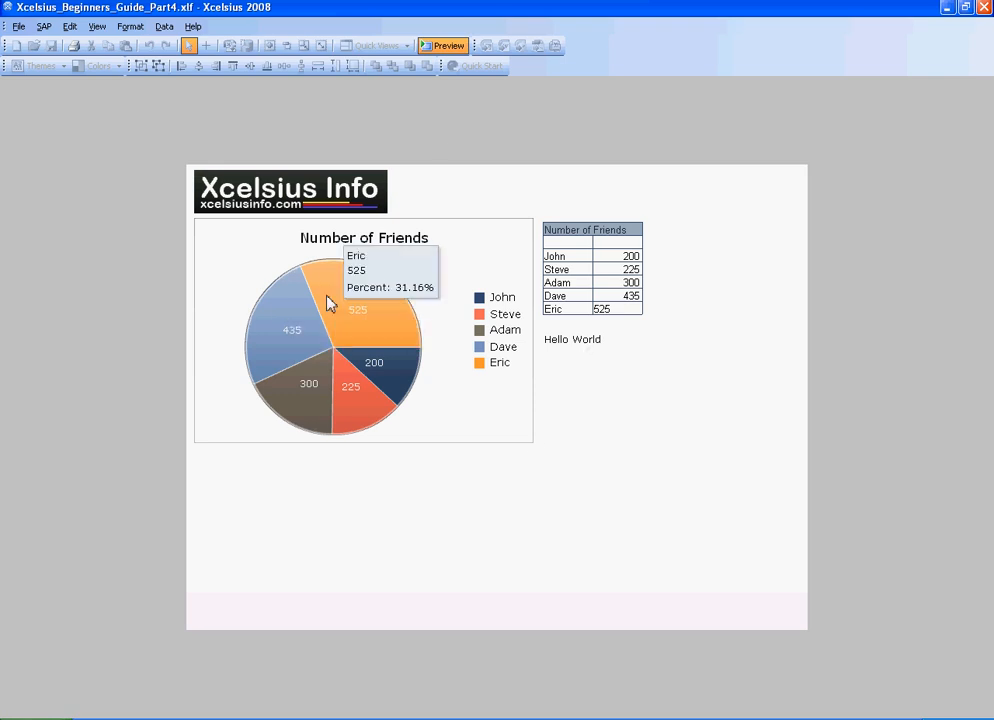
pyautogui.moveTo(288, 376)
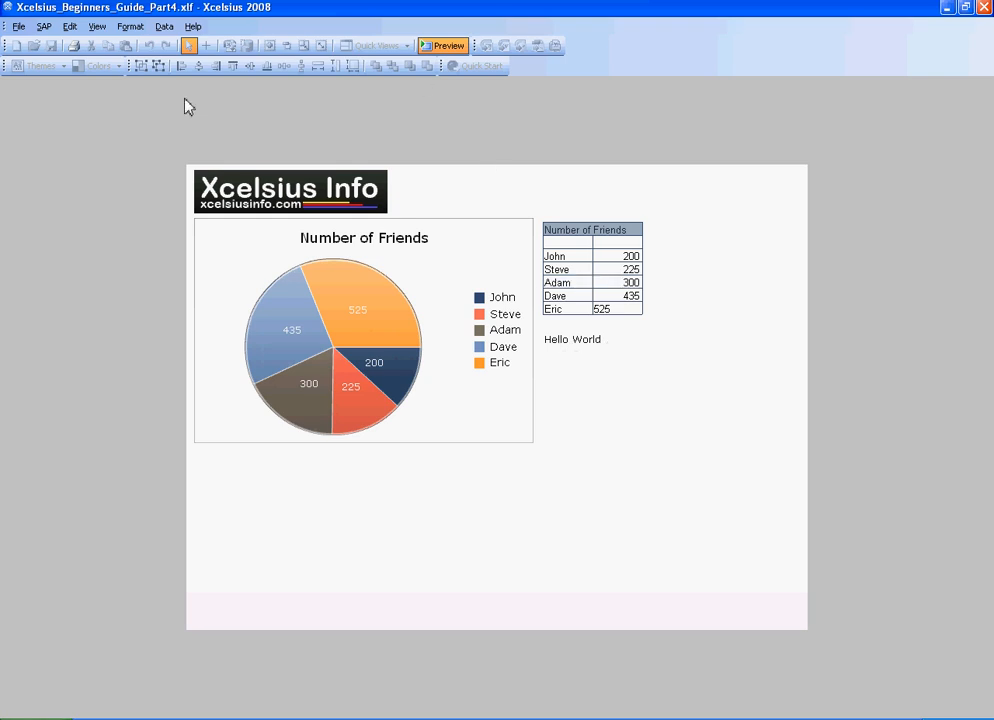
pyautogui.click(443, 47)
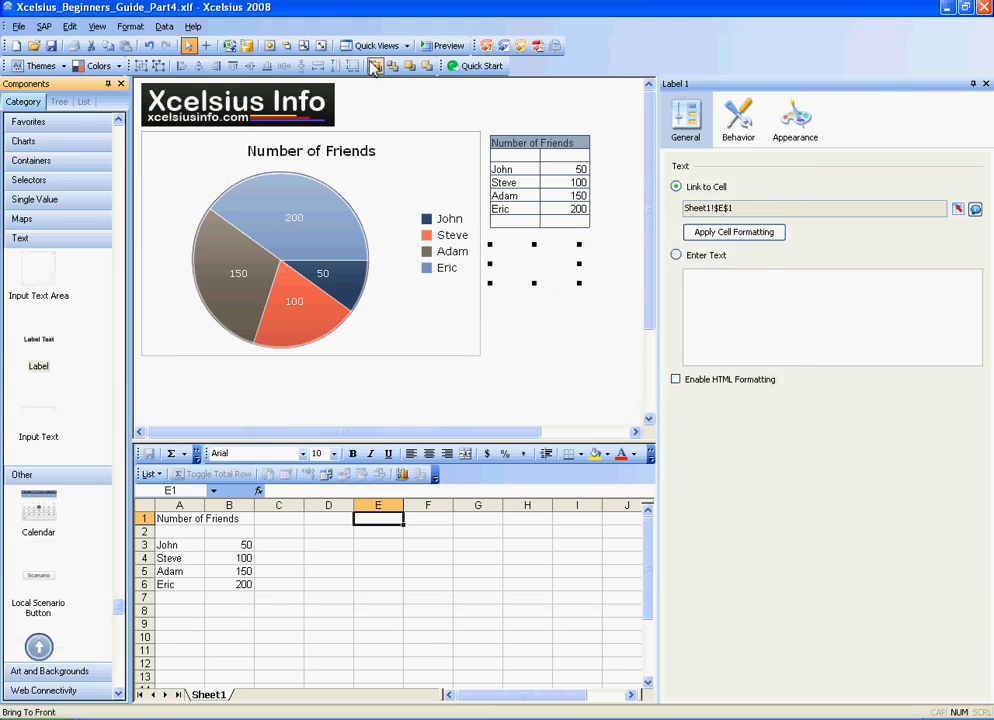